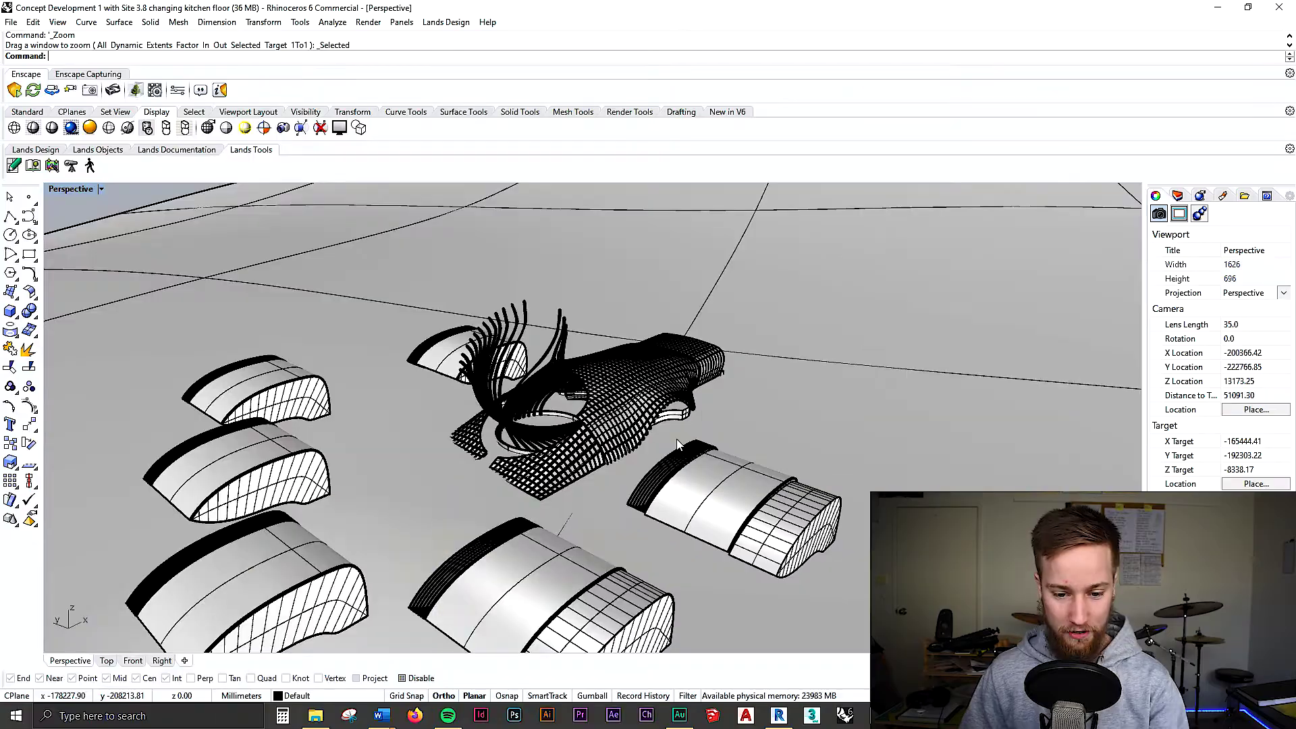
# - Orbit and zoom around the site terrain in Rhino's perspective view
pyautogui.scroll(-10, 634, 449)
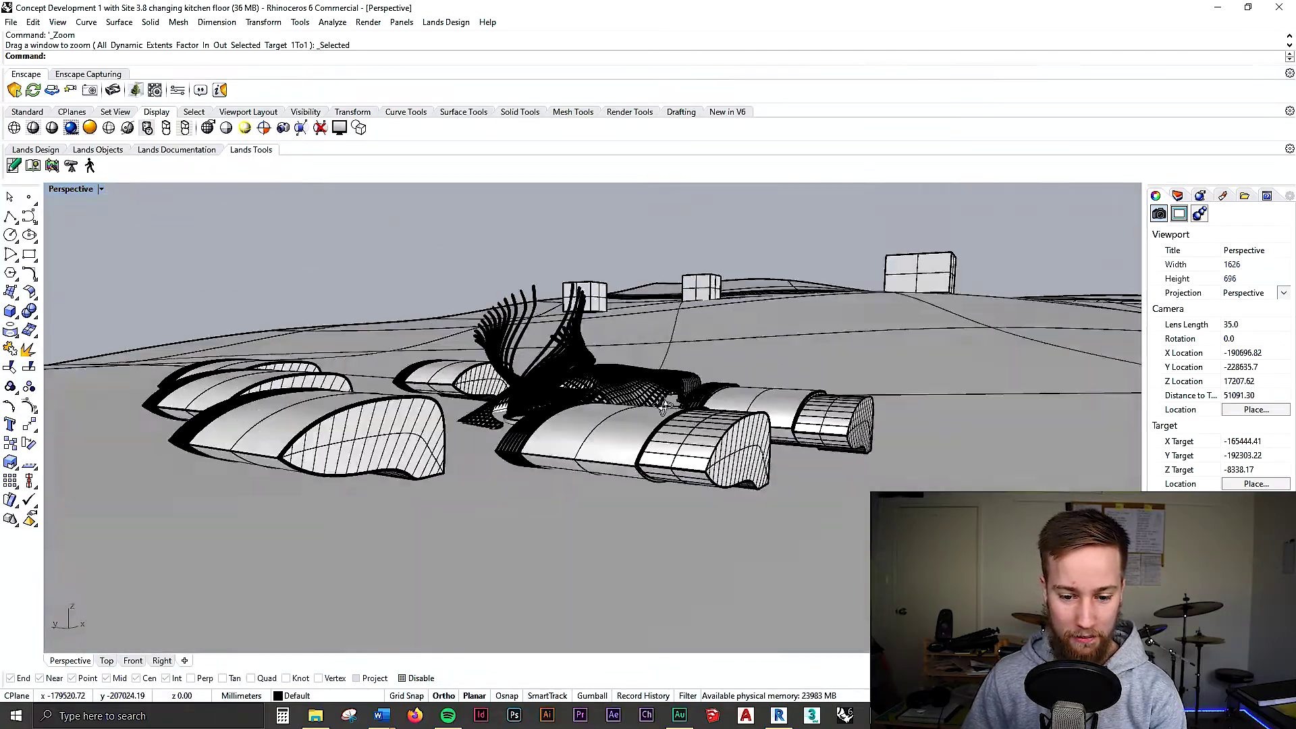
pyautogui.scroll(1, 594, 456)
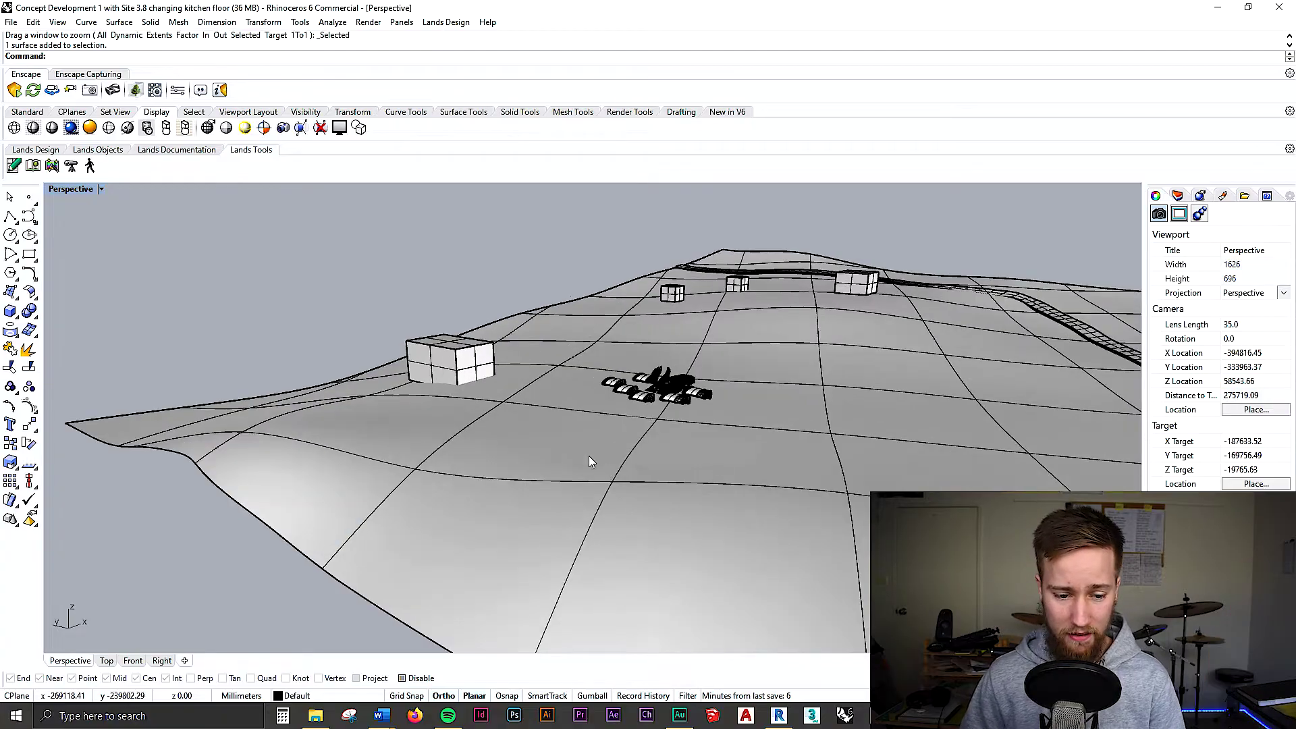
pyautogui.scroll(1, 797, 451)
pyautogui.scroll(3, 797, 452)
pyautogui.scroll(-2, 851, 432)
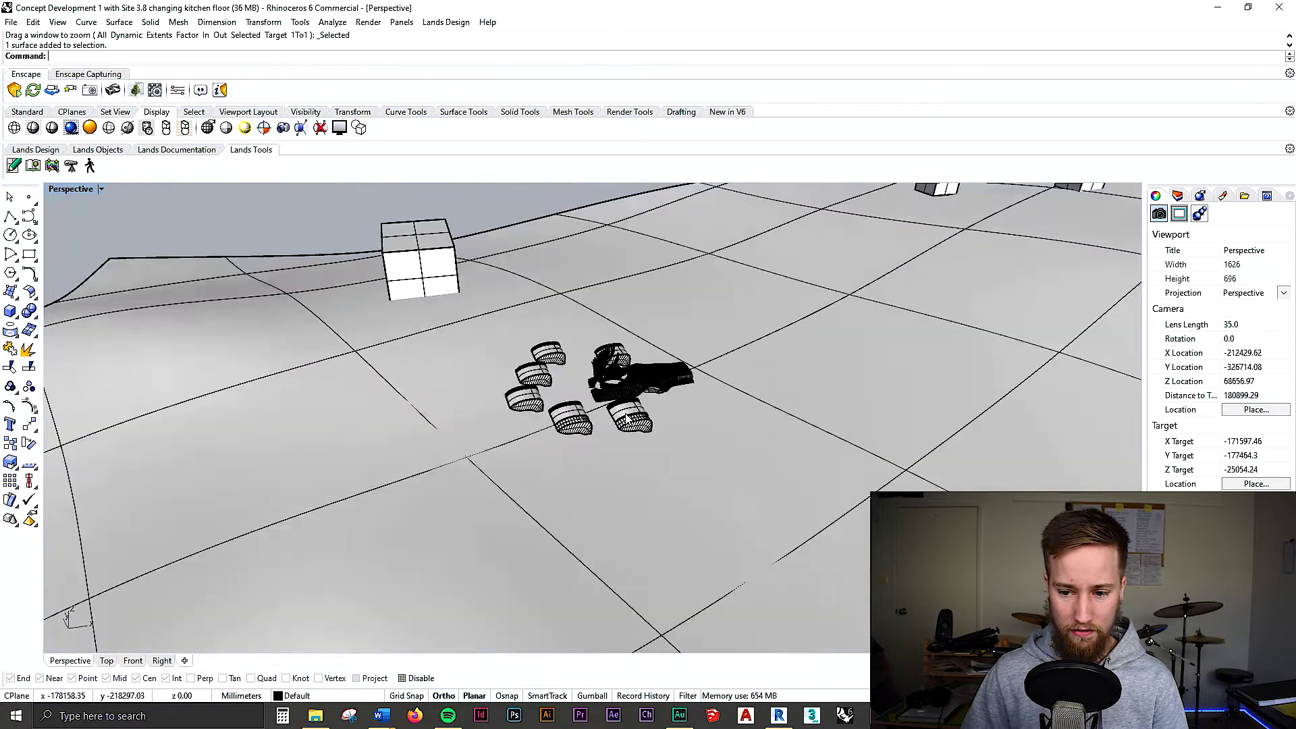
pyautogui.scroll(2, 906, 406)
pyautogui.moveTo(905, 405); pyautogui.dragTo(641, 397, button='right')
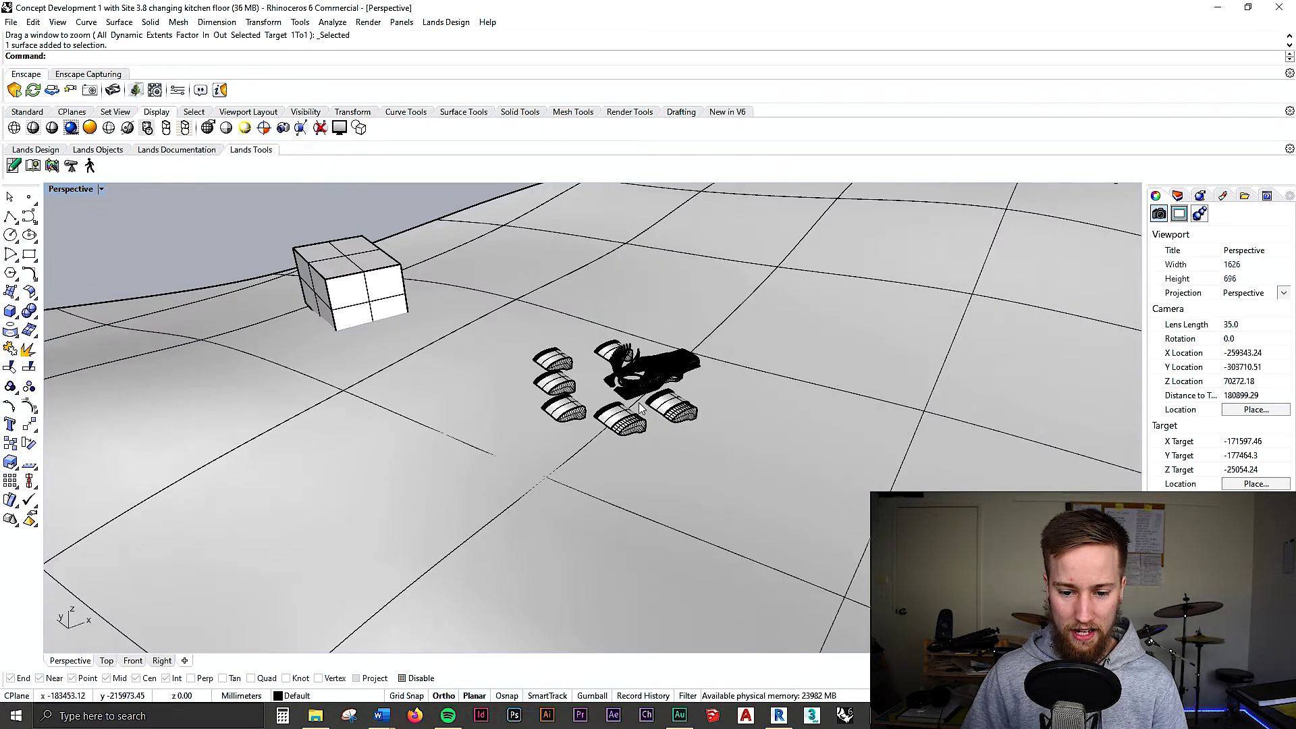
pyautogui.scroll(2, 641, 397)
pyautogui.scroll(3, 641, 397)
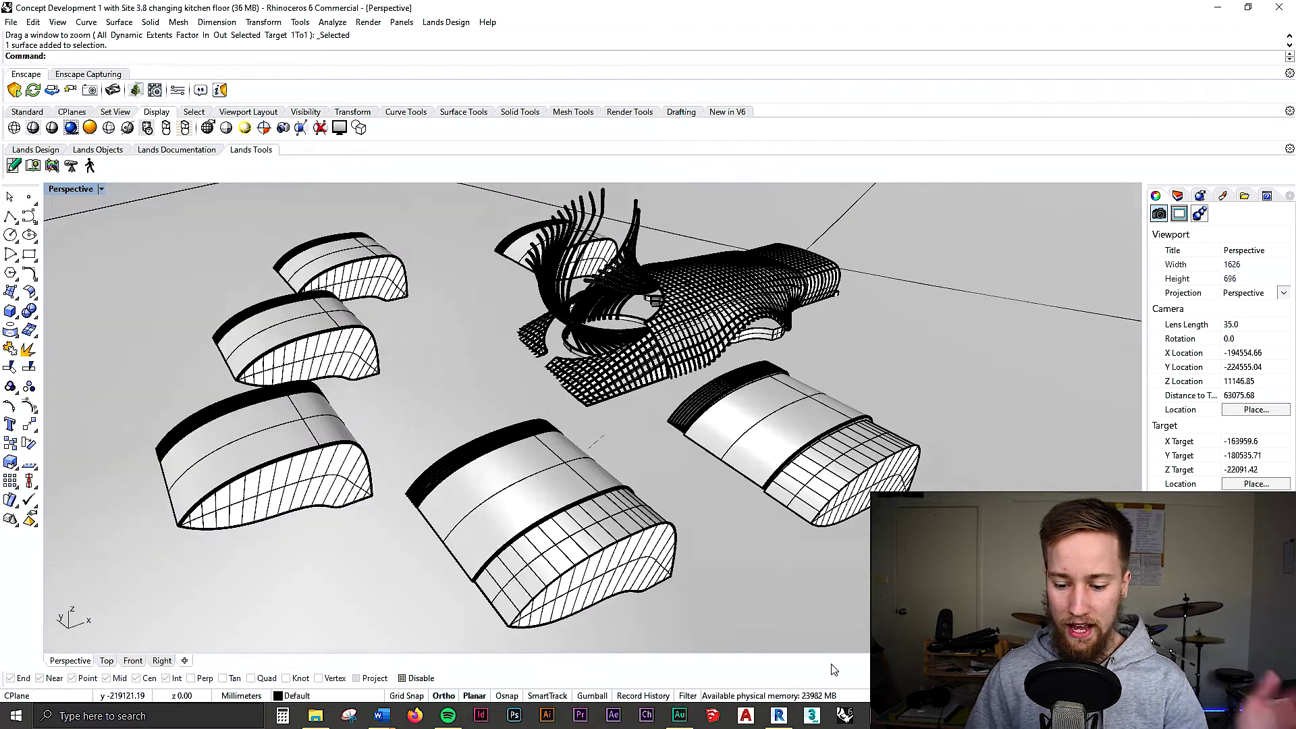
# - In Revit, look over the A102 - Site Plan and A106 - Elevations sheets, then A109 - Wall Section
pyautogui.click(778, 715)
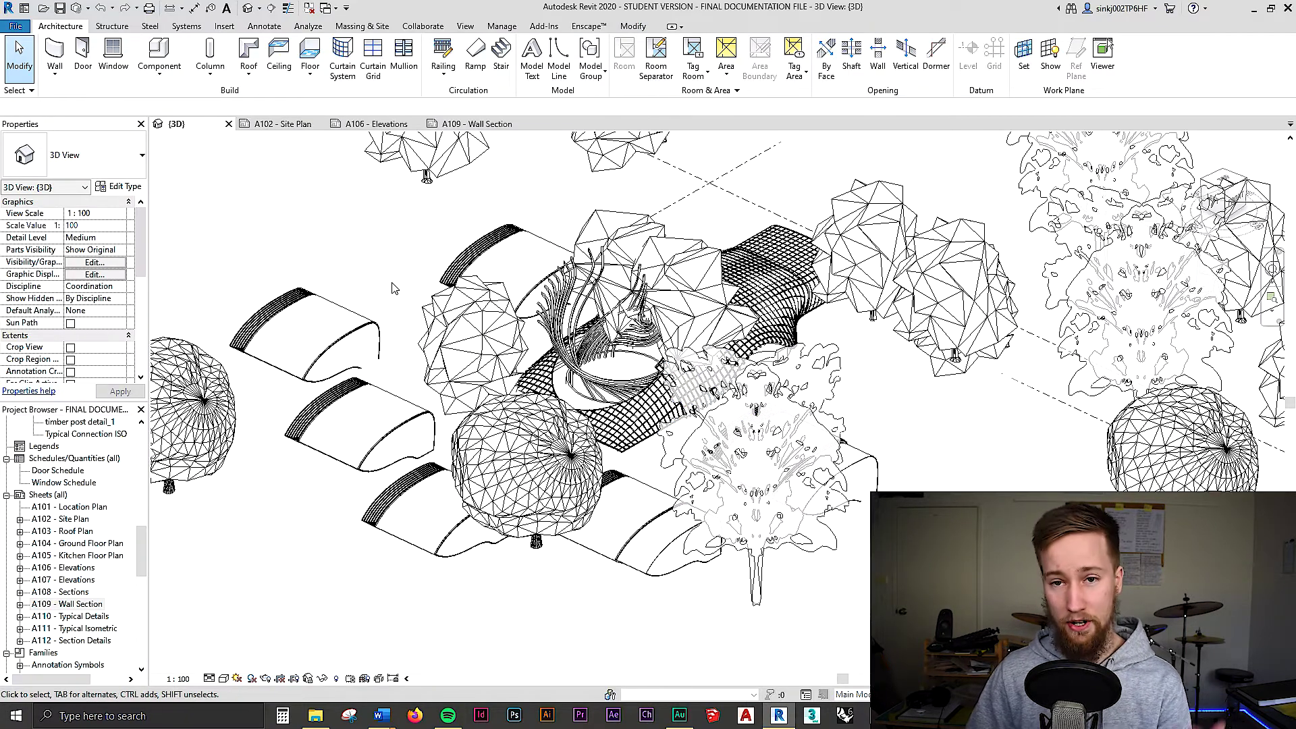
pyautogui.click(287, 123)
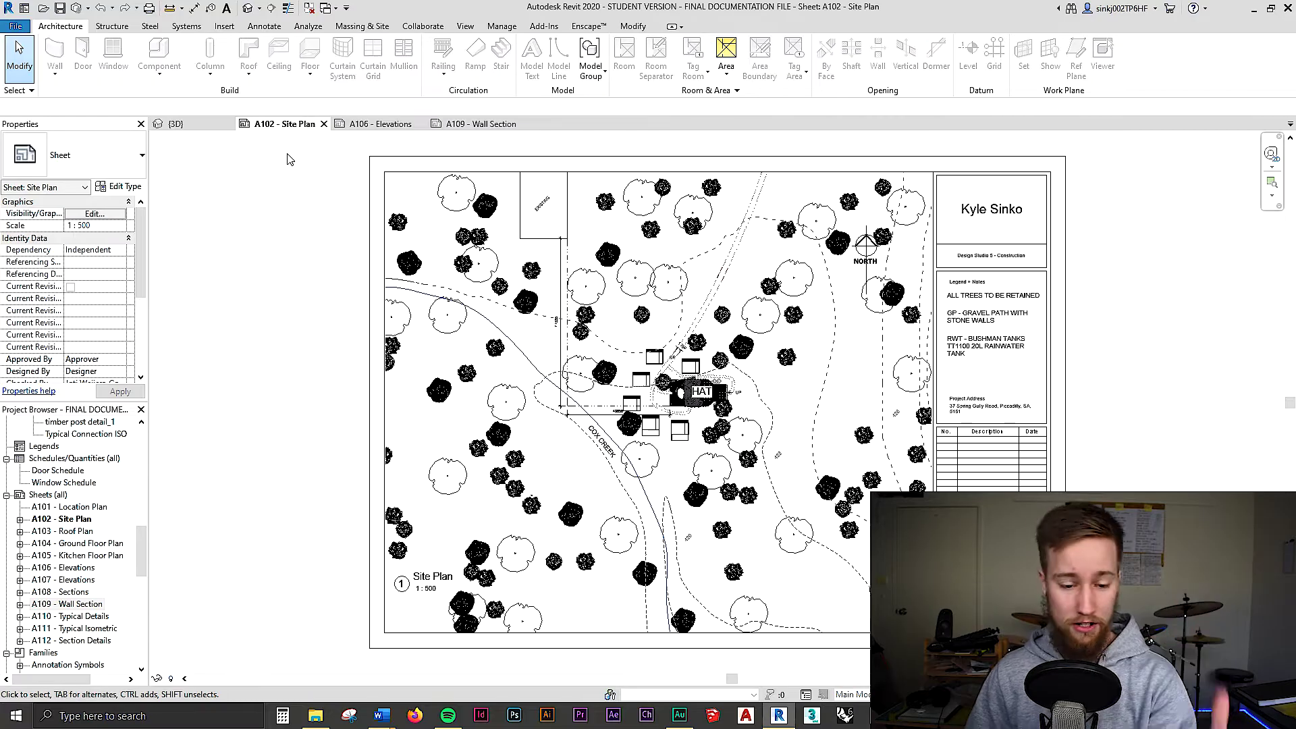
pyautogui.click(351, 130)
pyautogui.click(478, 128)
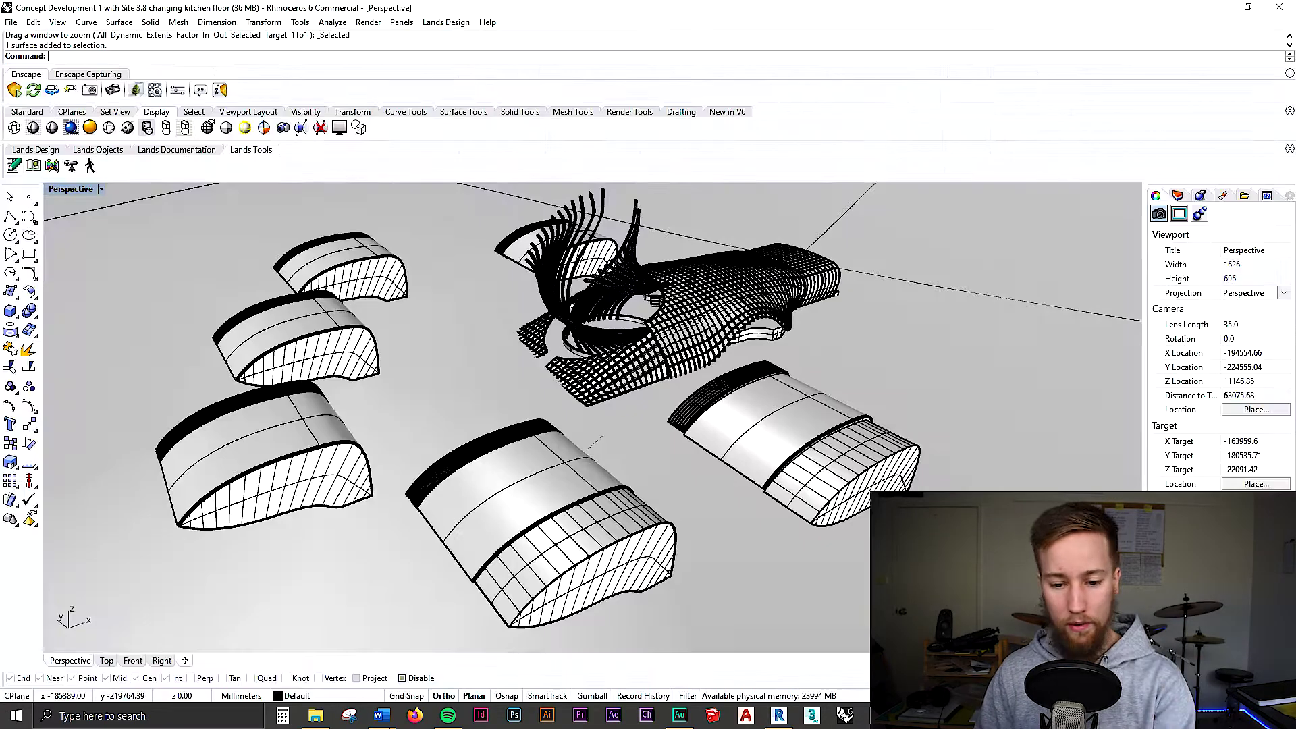
pyautogui.scroll(-4, 645, 325)
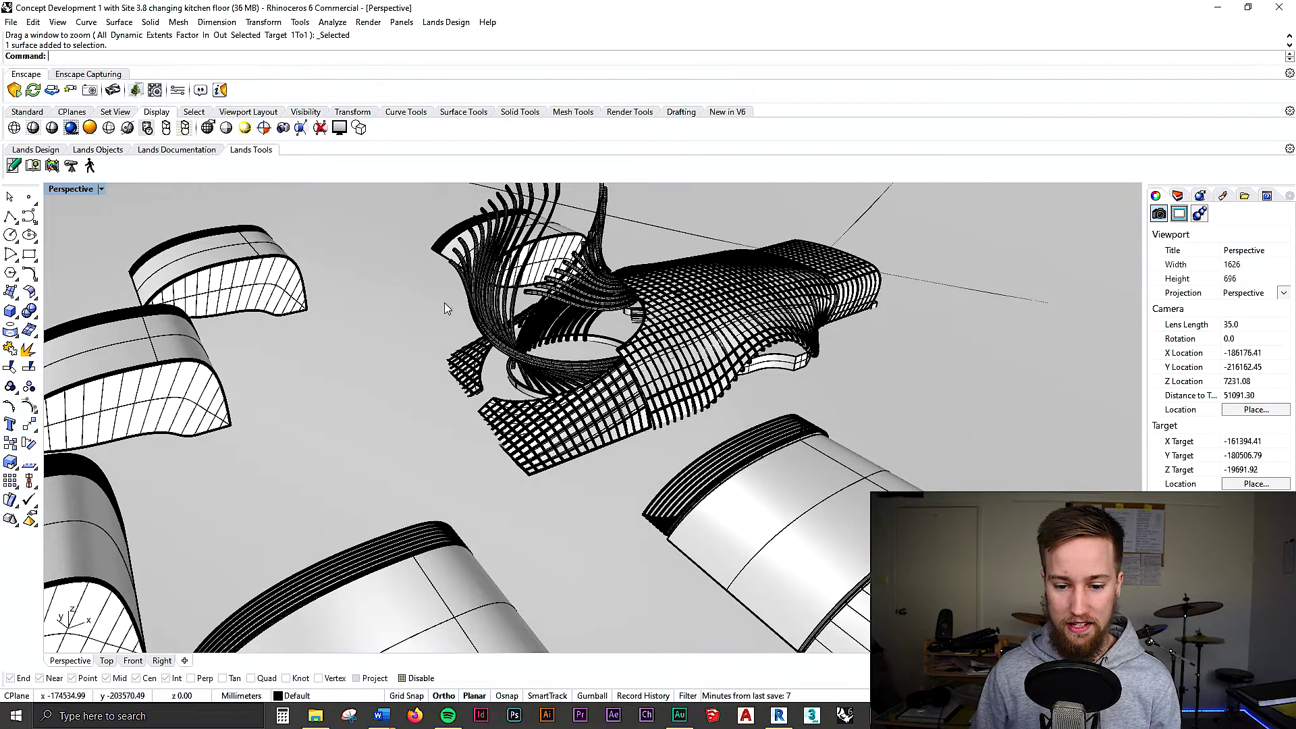
pyautogui.scroll(-2, 445, 309)
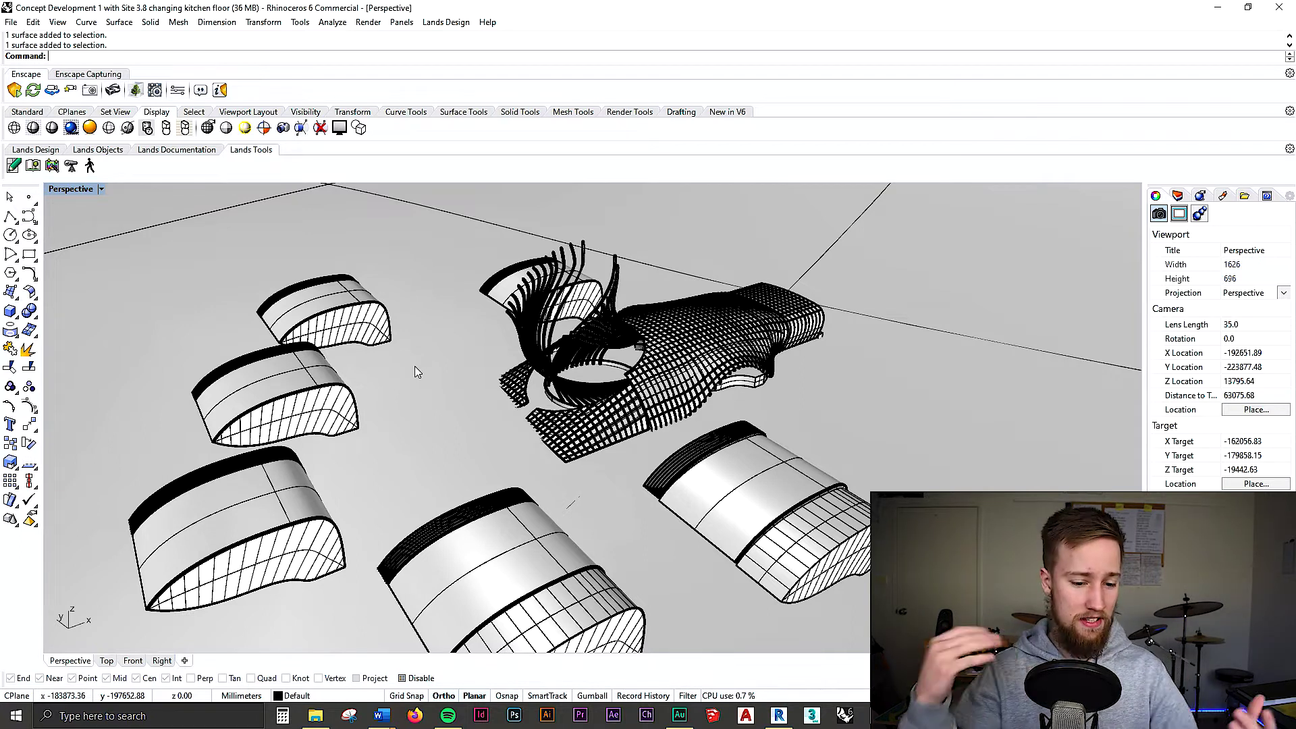
# - Select the gridshell's Group01 polysurfaces and its plain surface from the overlapping-object choices
pyautogui.click(312, 316)
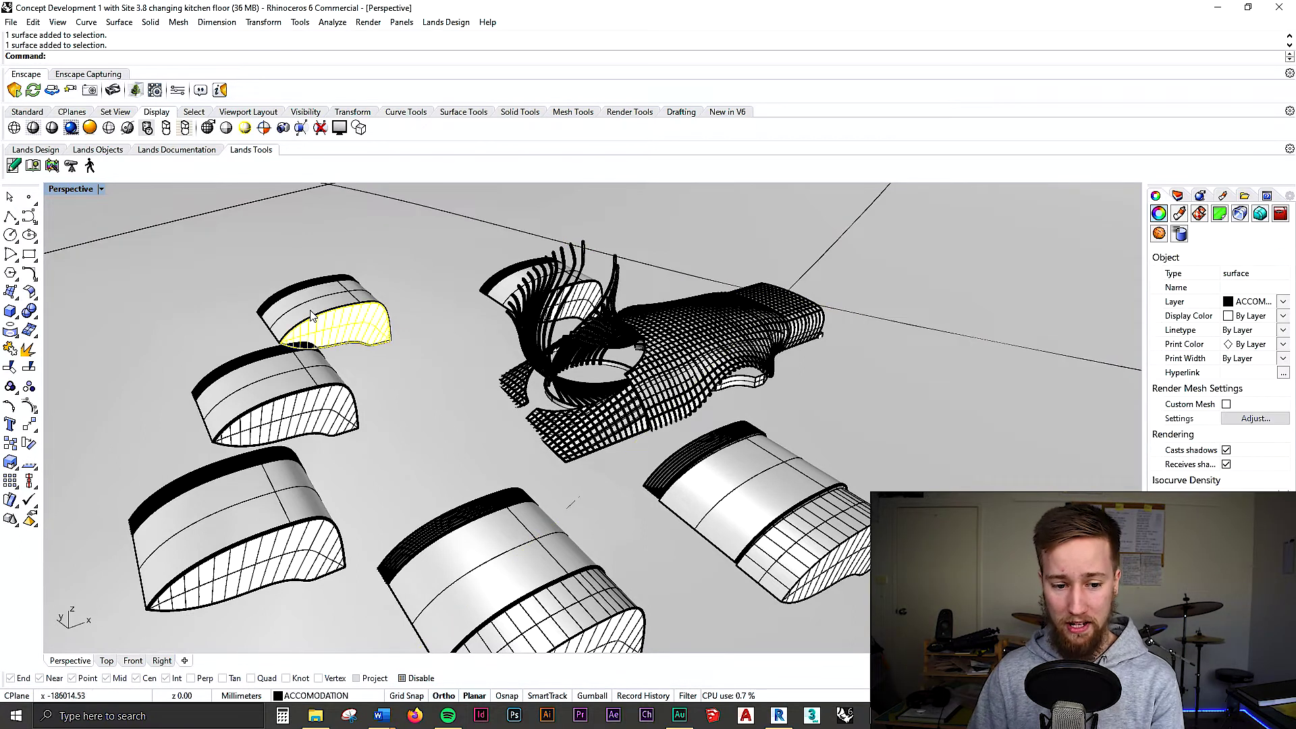
pyautogui.click(699, 382)
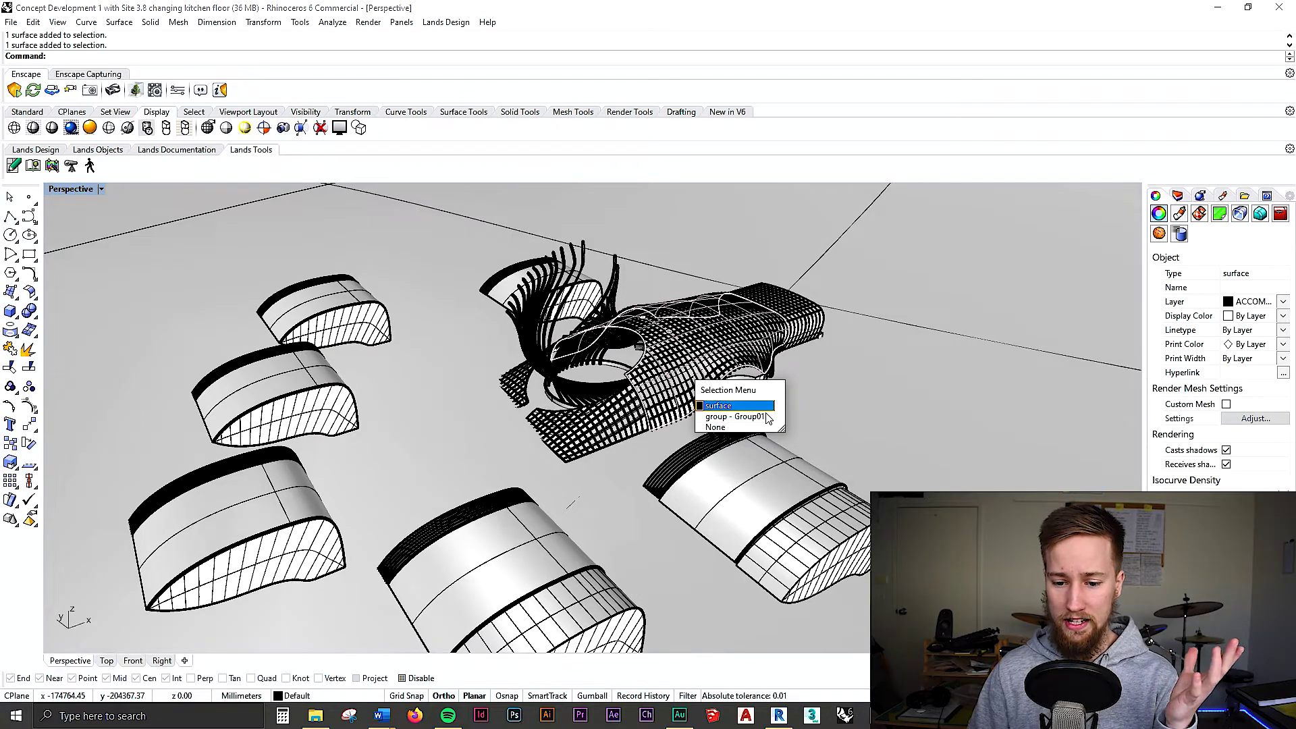
pyautogui.click(766, 417)
pyautogui.click(620, 425)
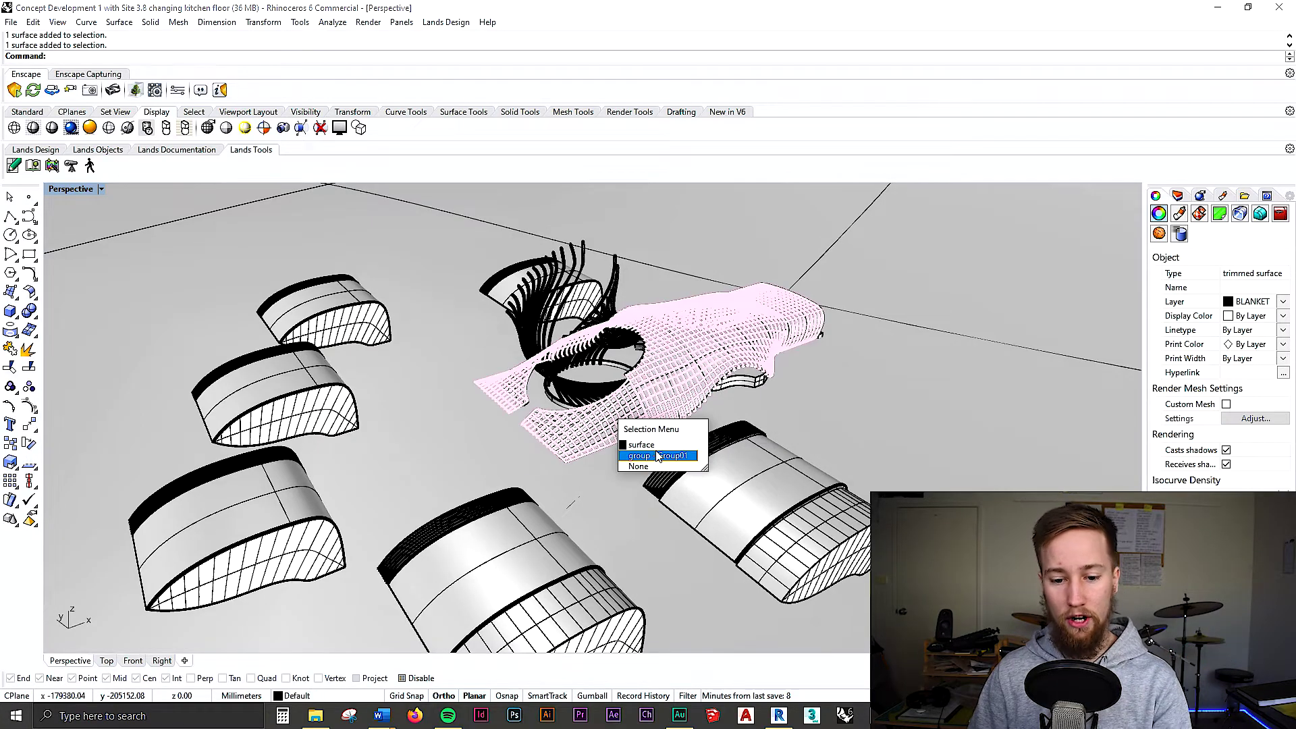
pyautogui.click(644, 445)
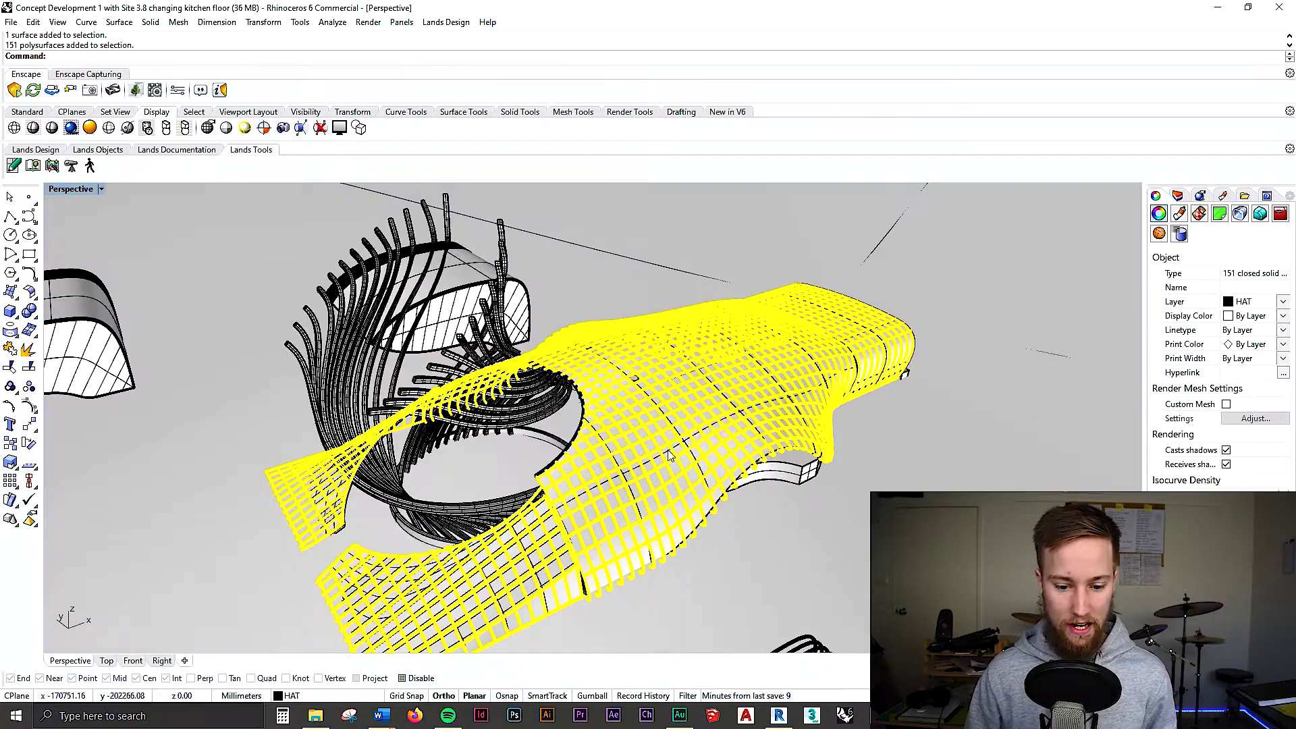
# - Open the Export dialog for the selected gridshell, finally via the Export command
pyautogui.scroll(3, 607, 486)
pyautogui.scroll(-2, 634, 459)
pyautogui.scroll(3, 639, 428)
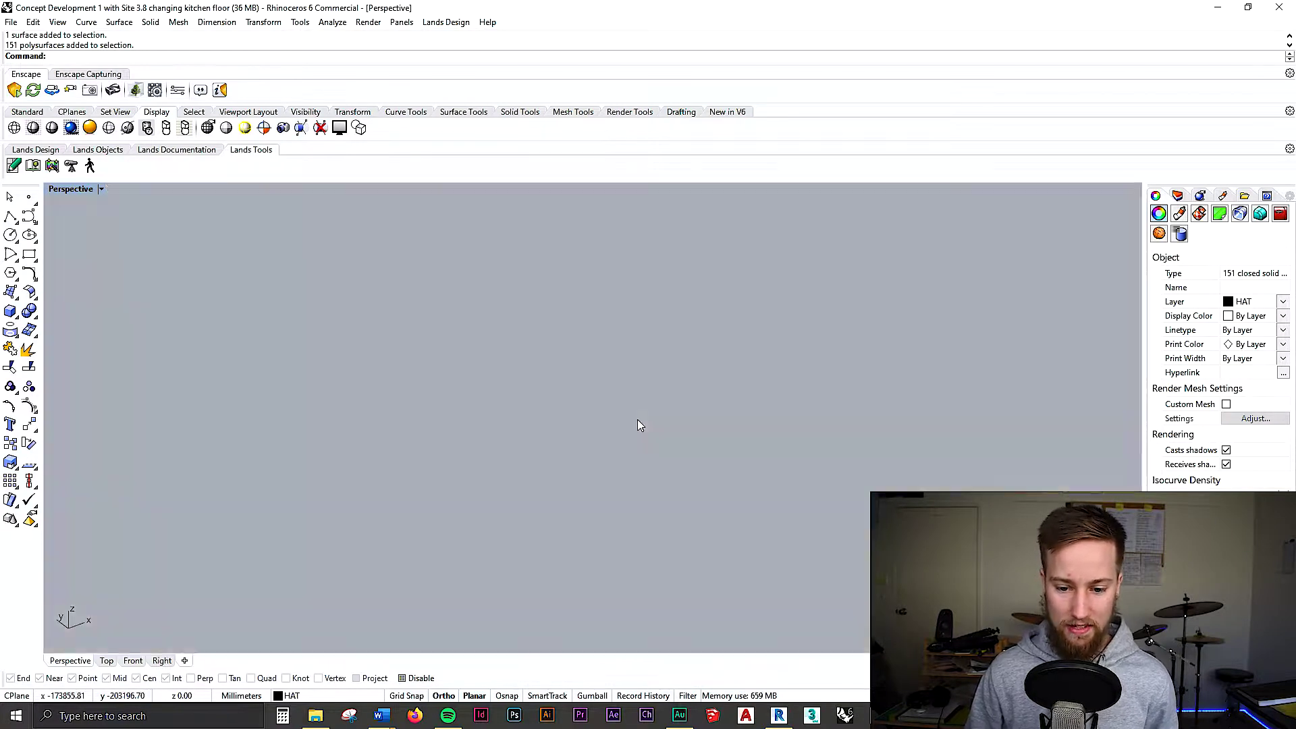
pyautogui.scroll(-10, 639, 438)
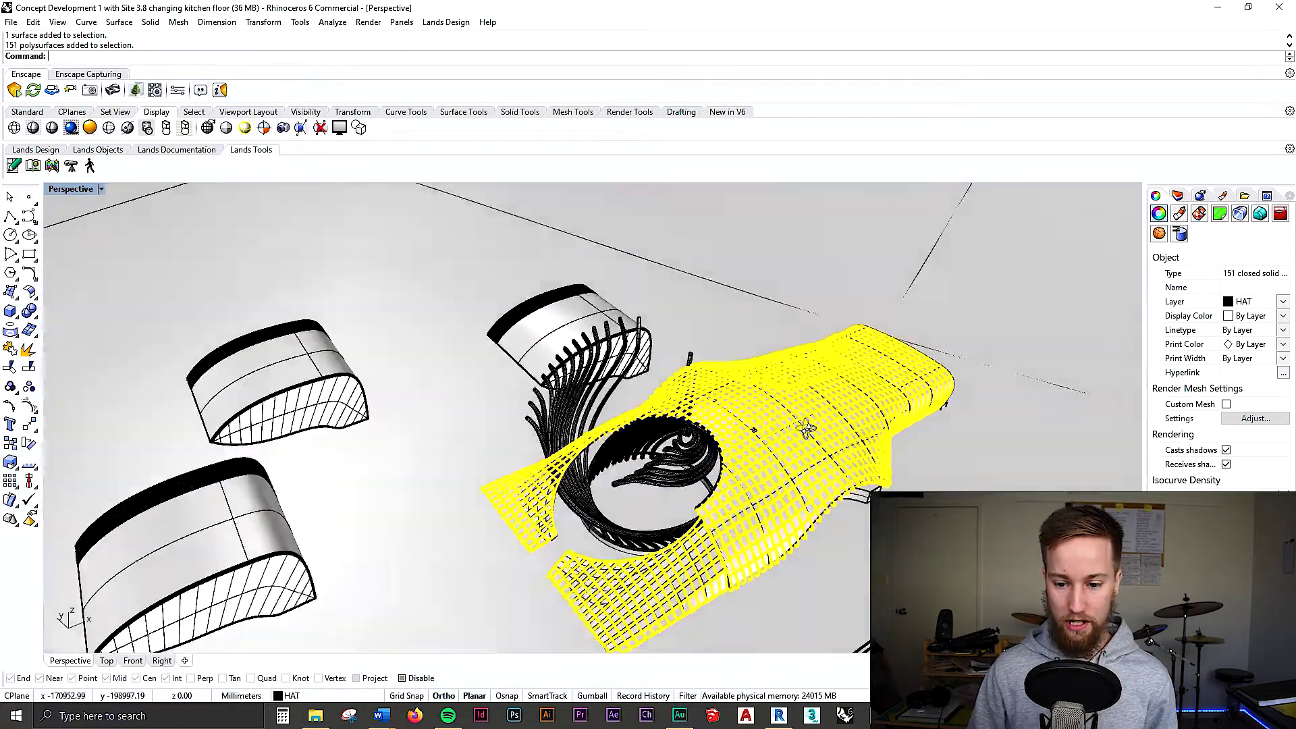
pyautogui.moveTo(639, 437); pyautogui.dragTo(608, 378, button='right')
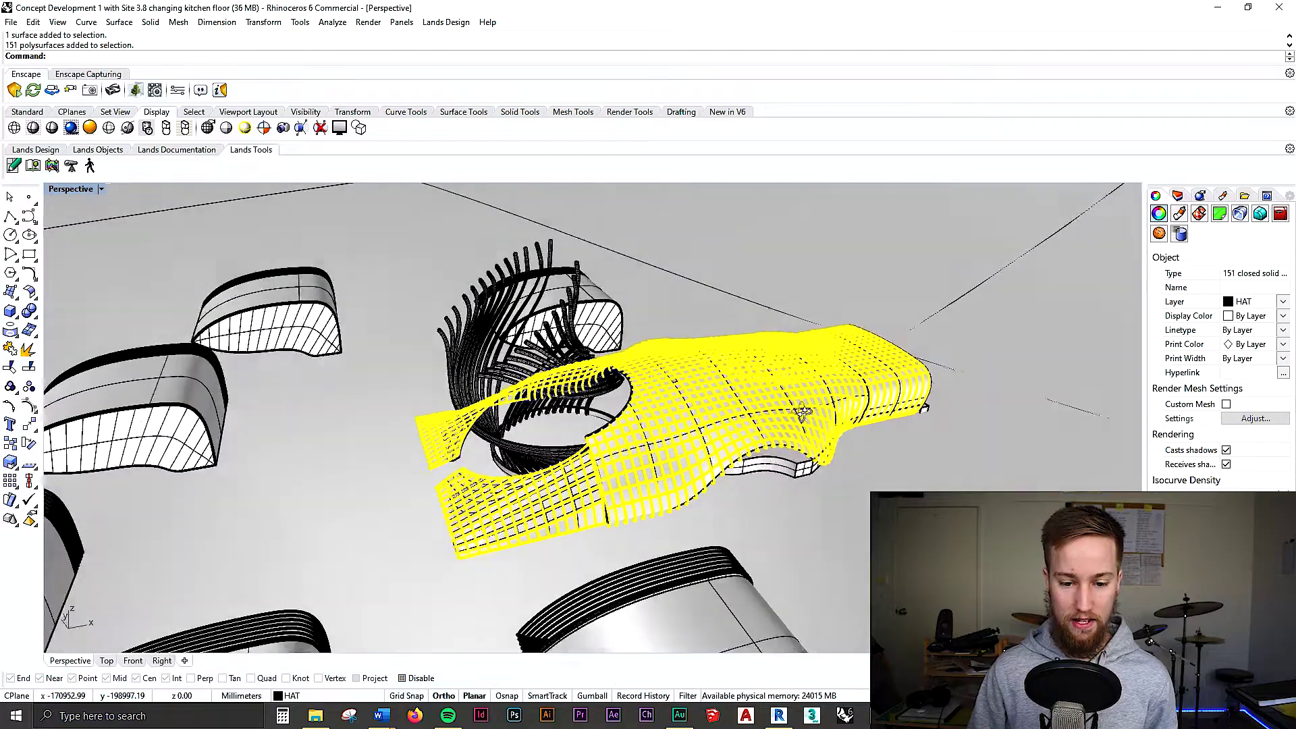
pyautogui.scroll(3, 607, 378)
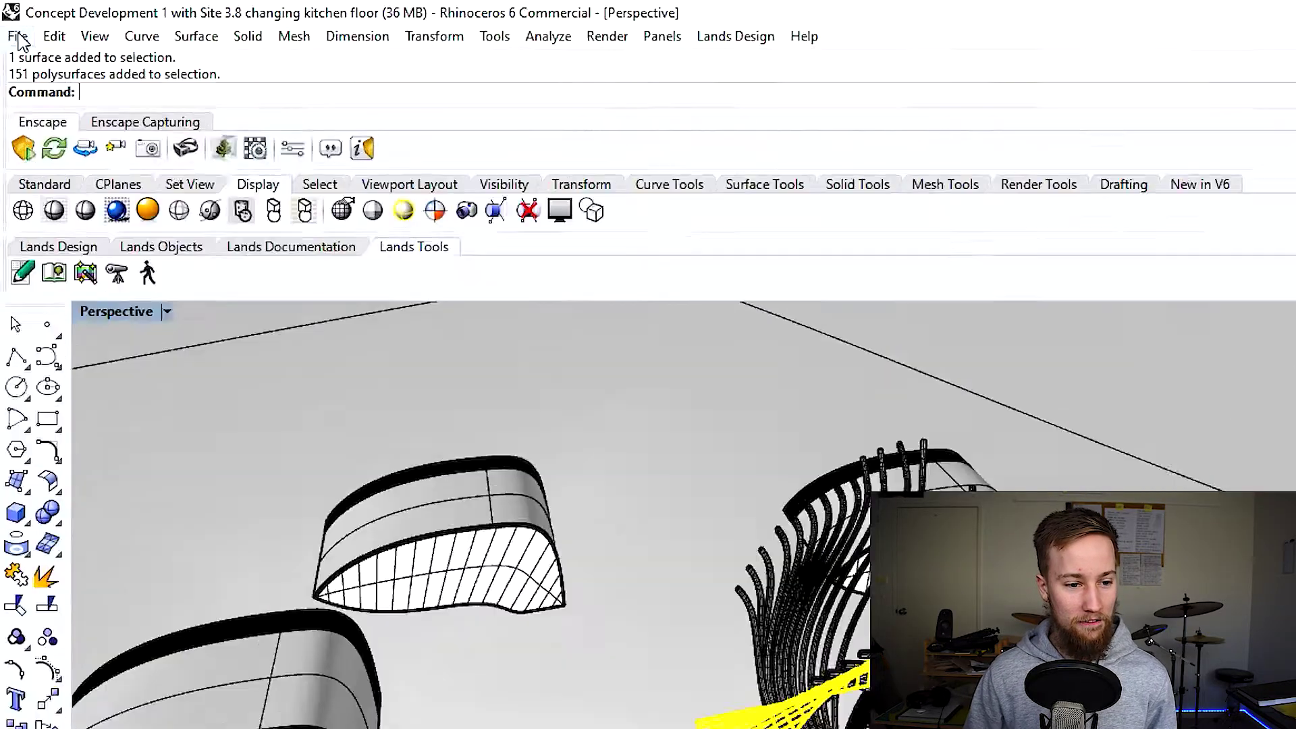
pyautogui.click(11, 22)
pyautogui.click(78, 213)
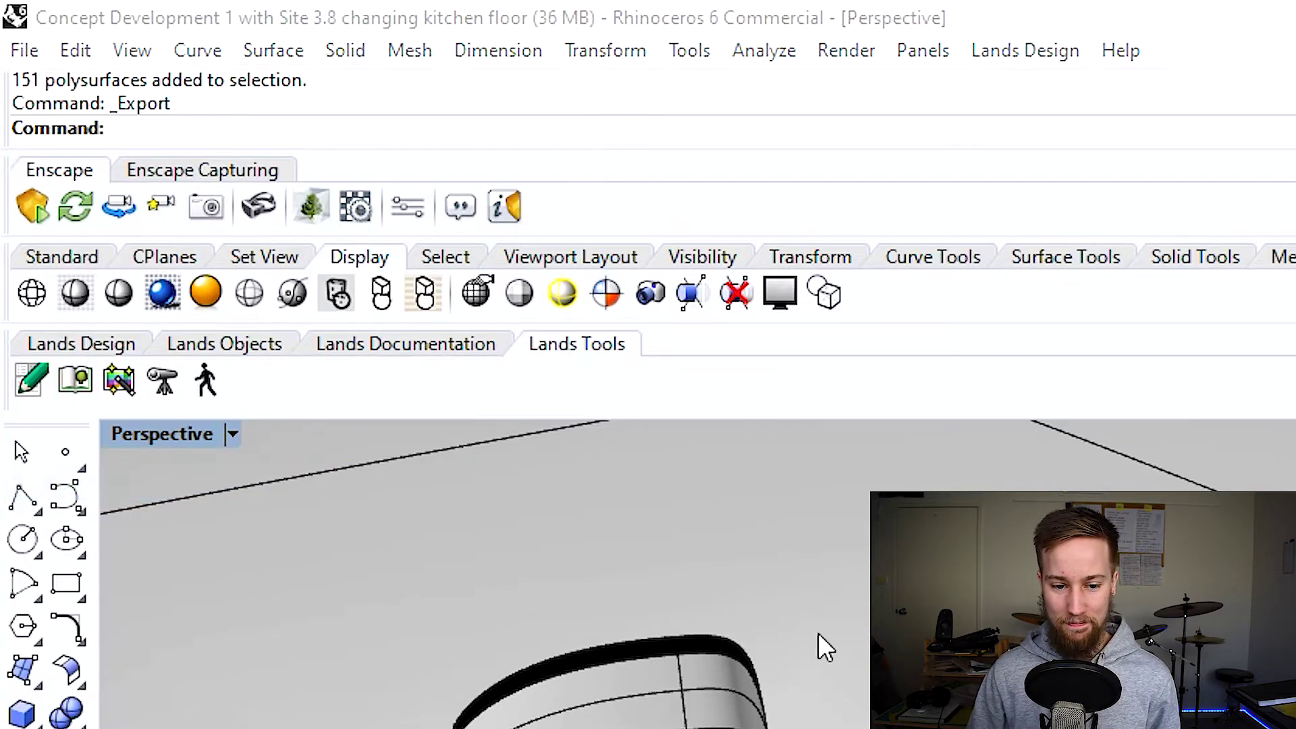
pyautogui.press('Escape')
pyautogui.write('Export')
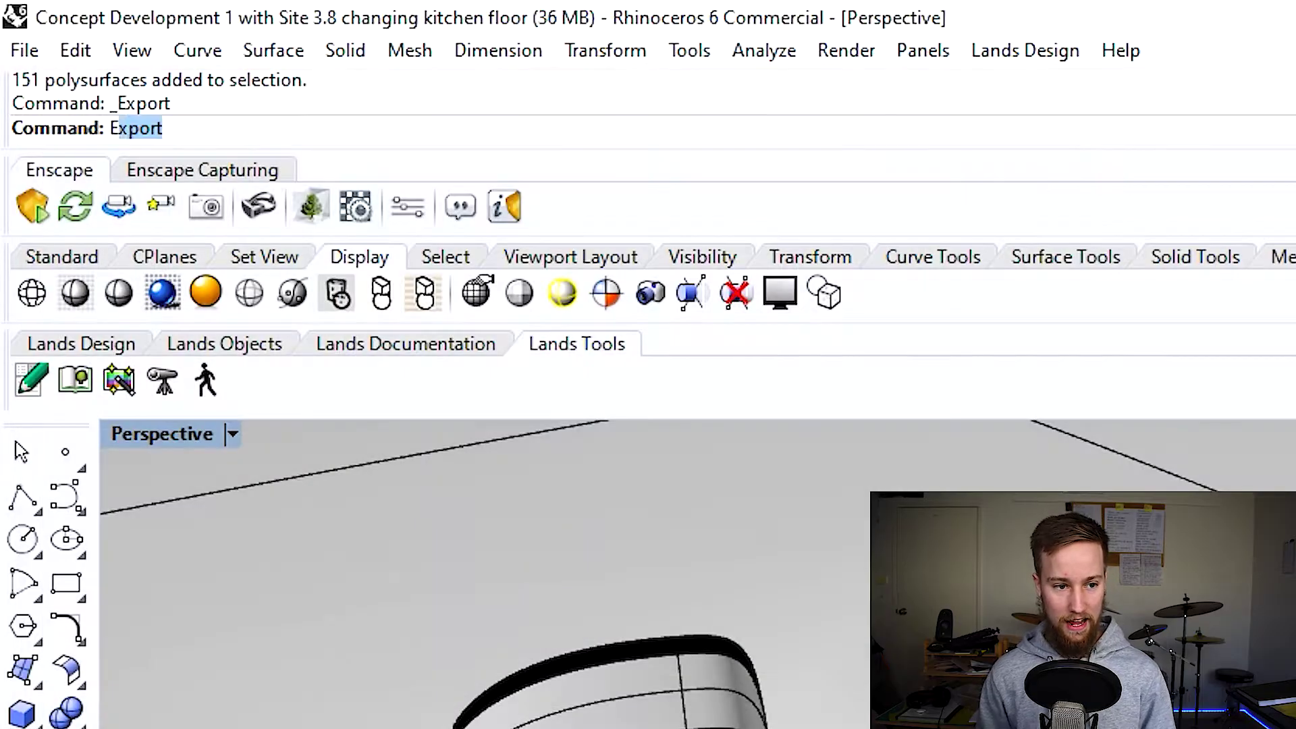
pyautogui.press('Return')
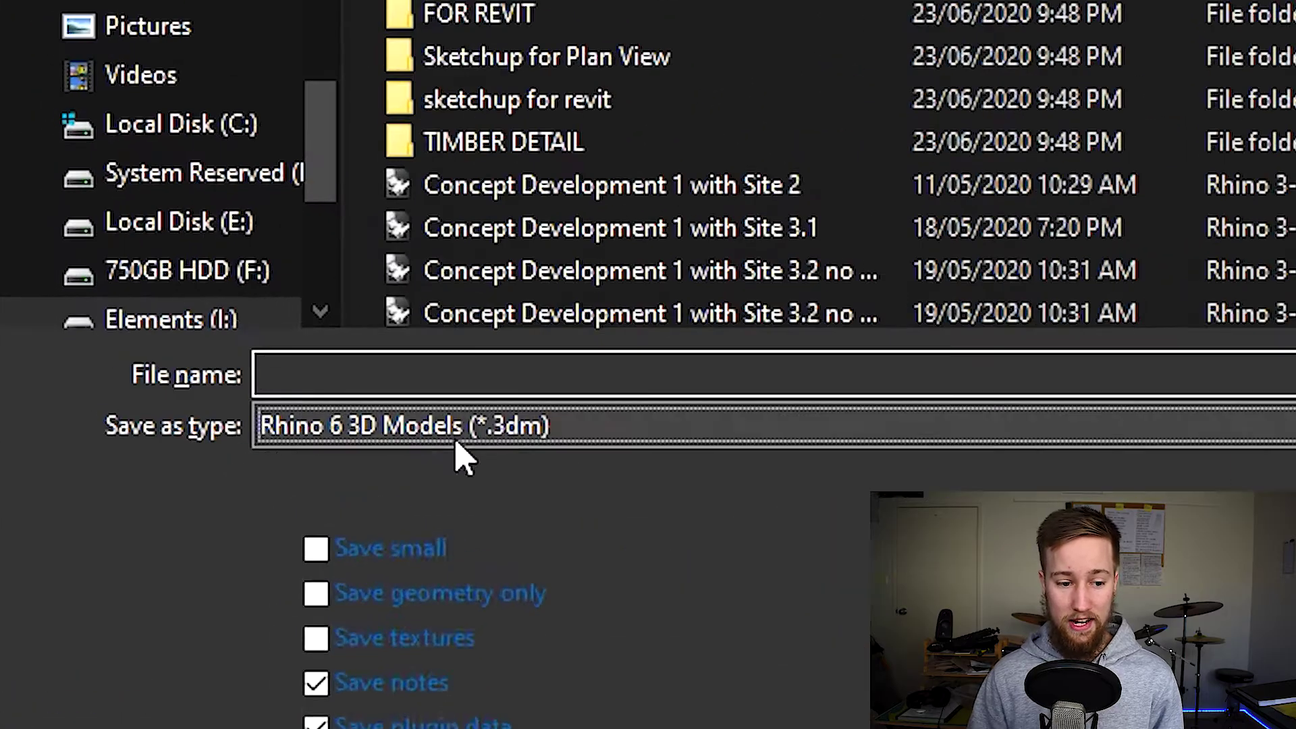
# - Export the gridshell as Rhino 6 3D Models (*.3dm) to the Desktop, named 'f8ie'
pyautogui.click(157, 322)
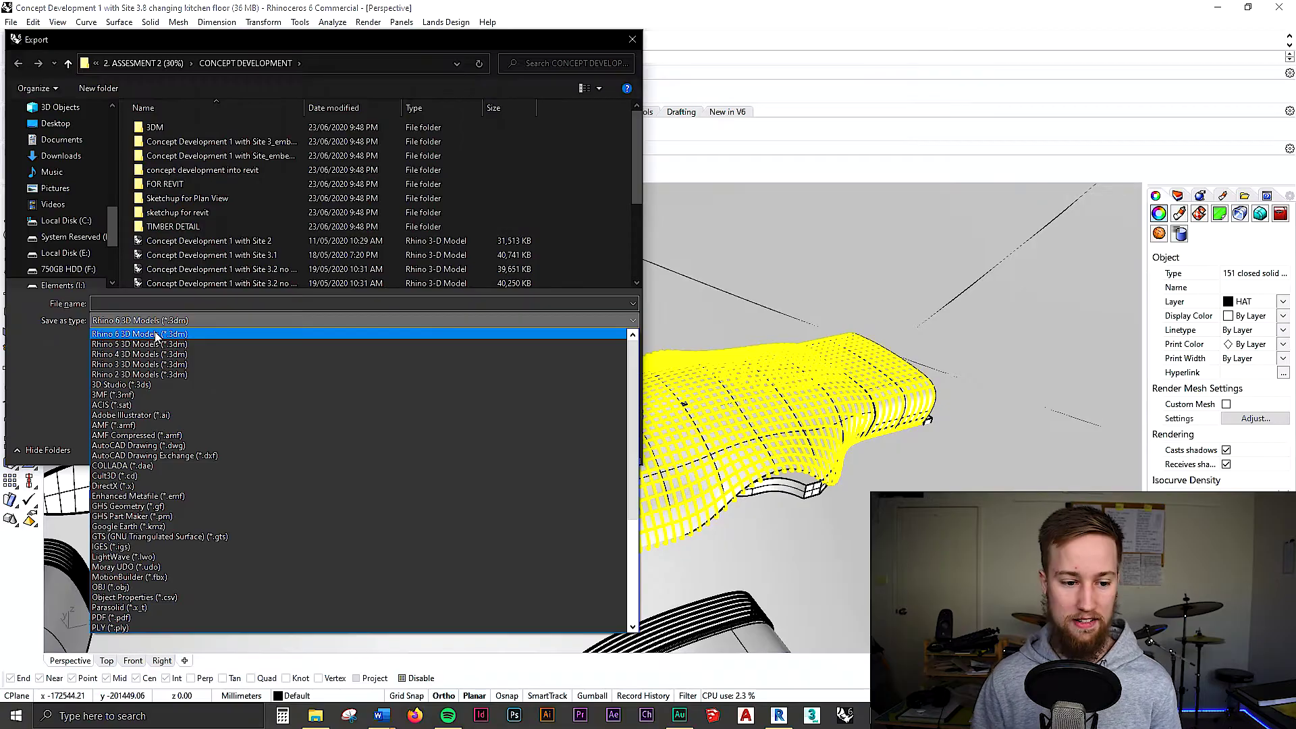
pyautogui.click(157, 335)
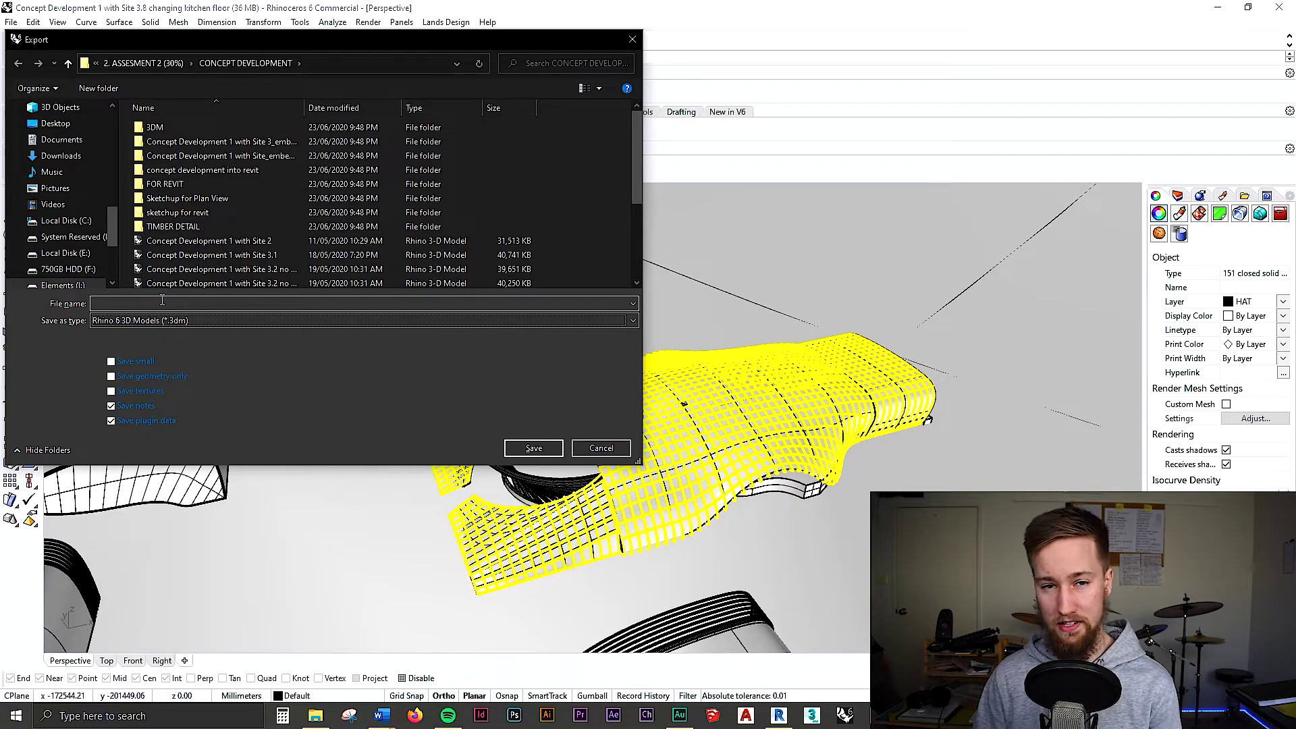
pyautogui.scroll(3, 74, 231)
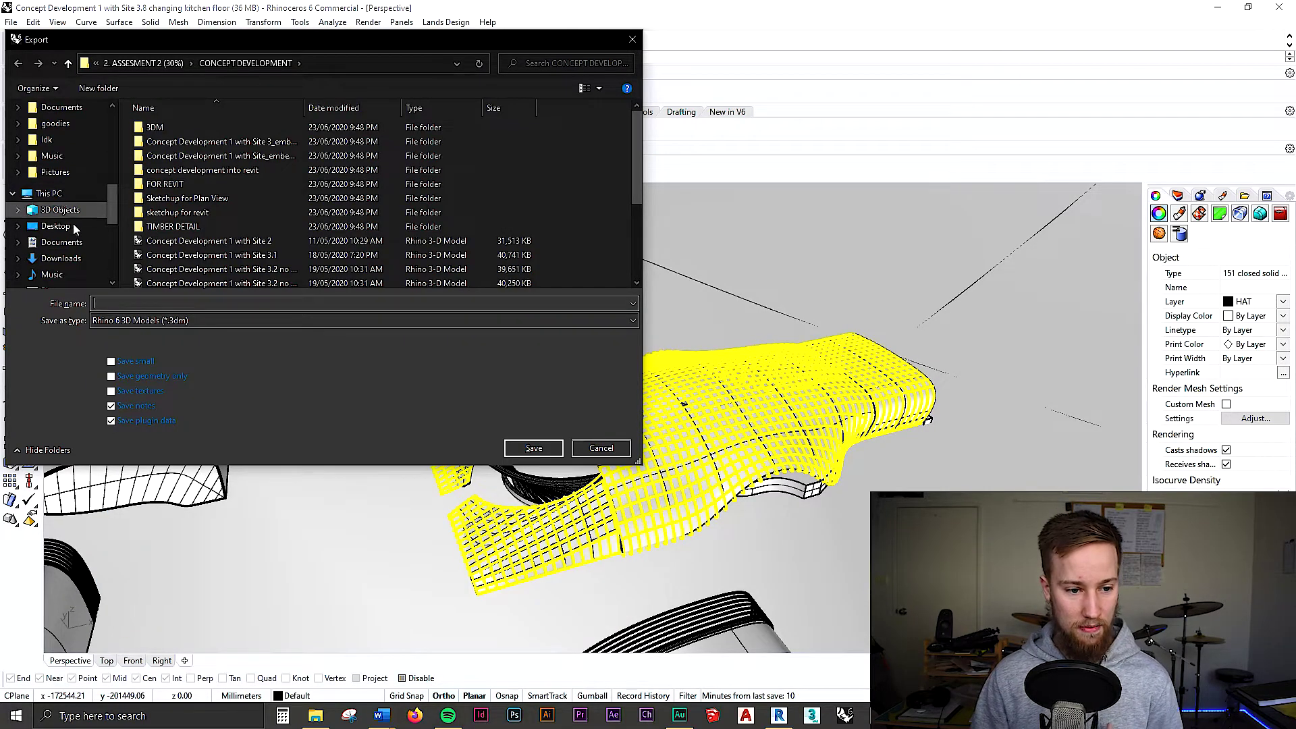
pyautogui.click(56, 226)
pyautogui.write('f8i')
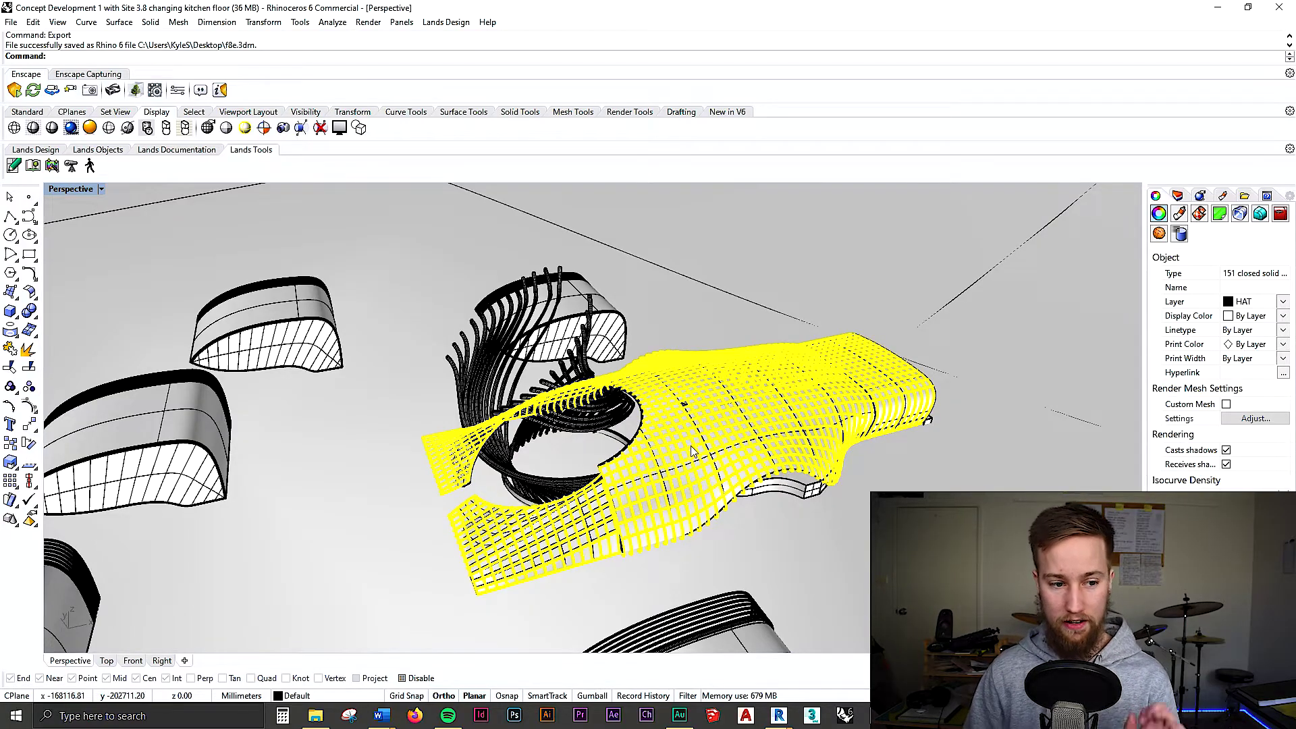
# - Restore the Top, Front, Perspective and Right viewports from the maximized Perspective view
pyautogui.doubleClick(70, 189)
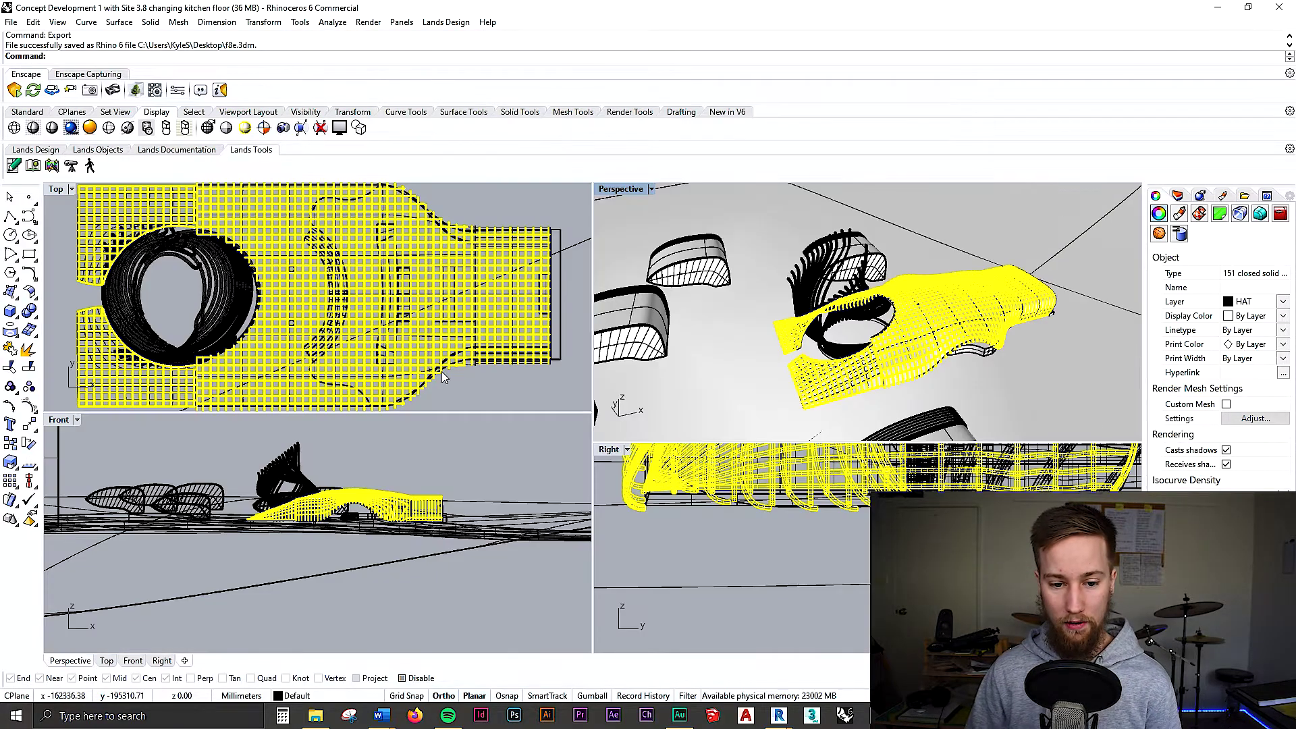
pyautogui.scroll(-2, 350, 289)
pyautogui.scroll(2, 350, 299)
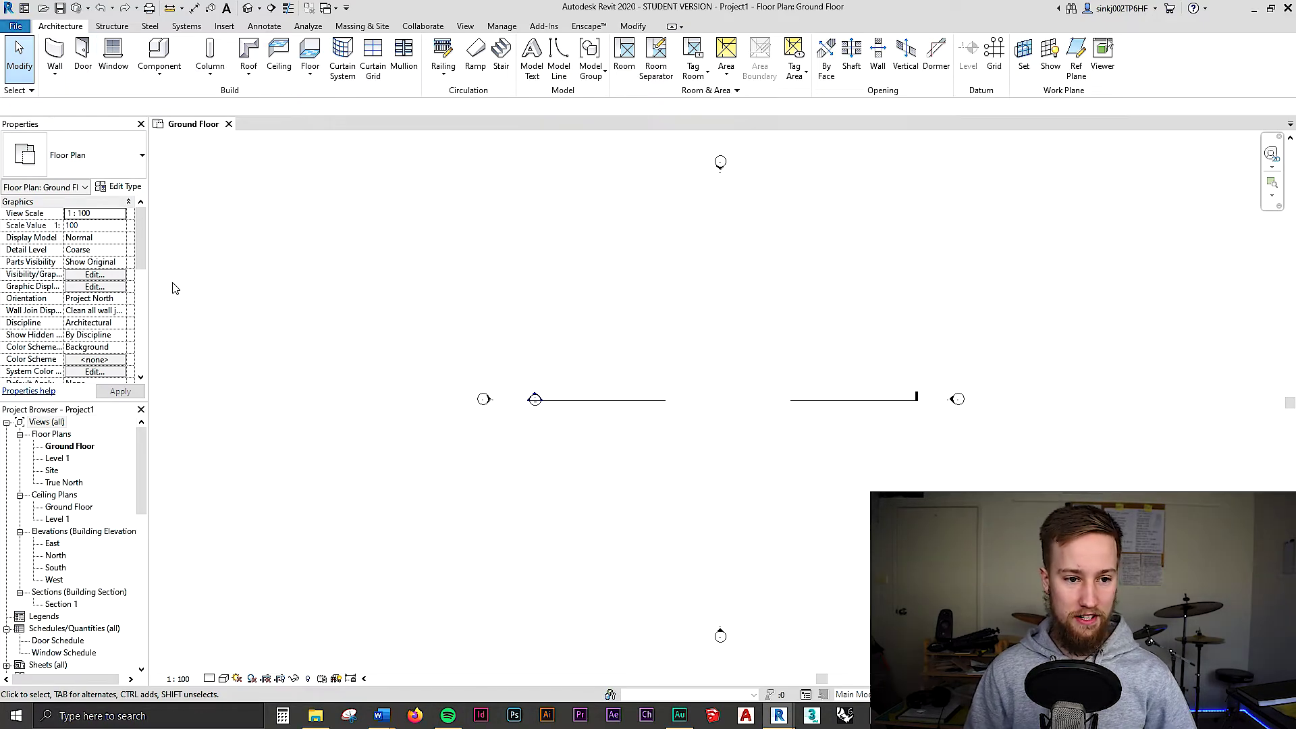
# - Open the Default 3D View and launch Import CAD from the Insert tab
pyautogui.click(249, 9)
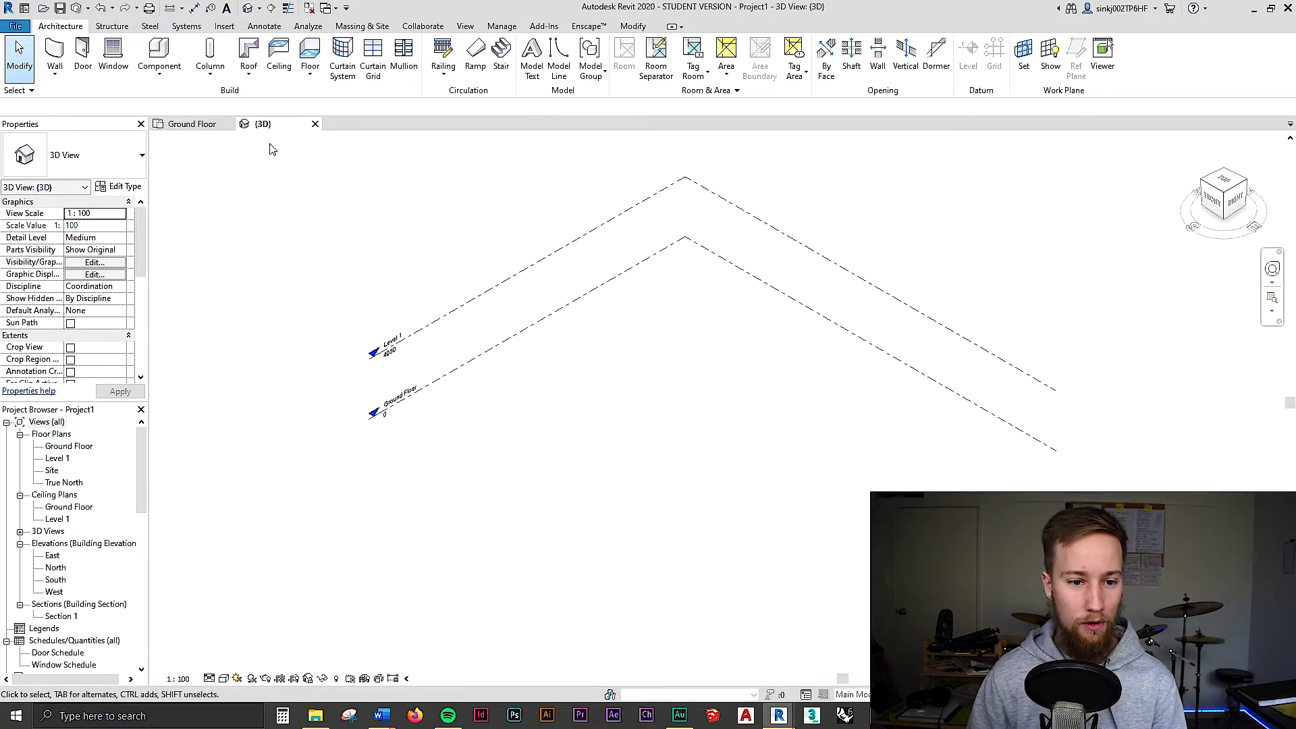
pyautogui.click(226, 26)
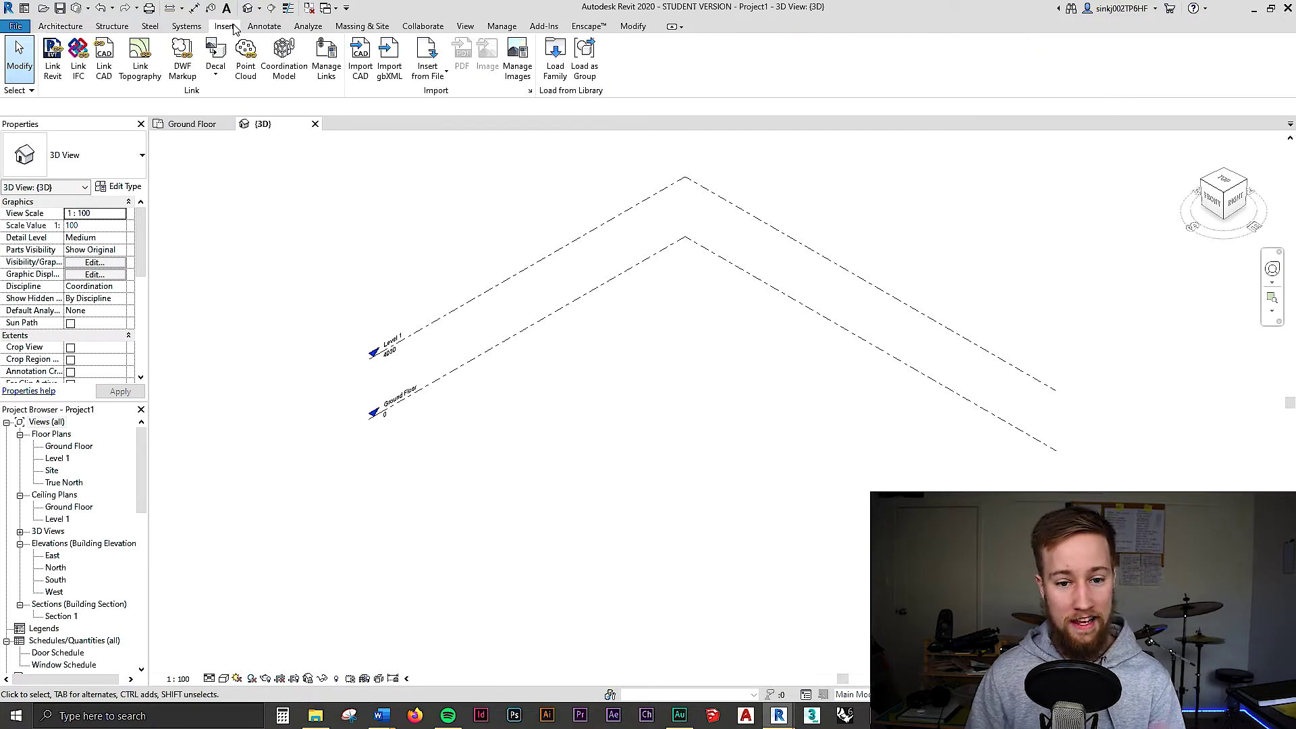
pyautogui.click(358, 76)
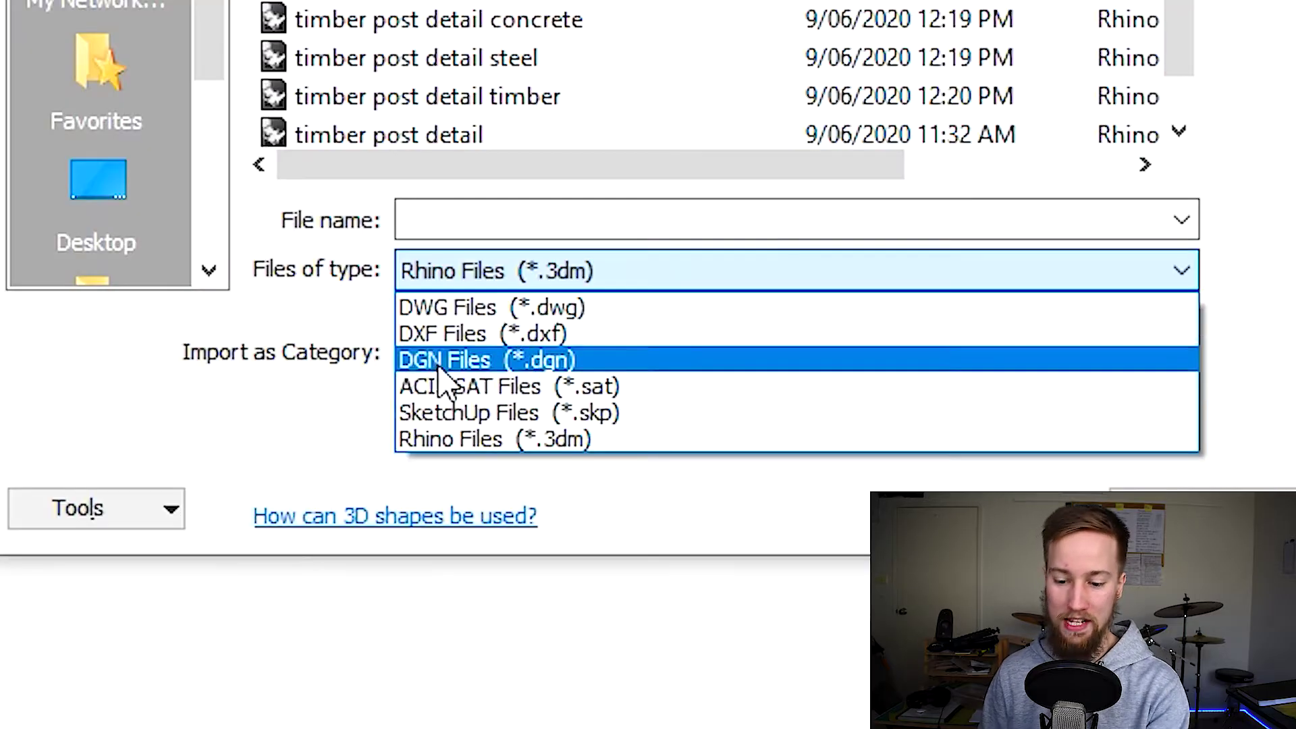
# - Import the ACCOMODATION Rhino (*.3dm) file with the Generic Models category
pyautogui.click(484, 442)
pyautogui.click(508, 373)
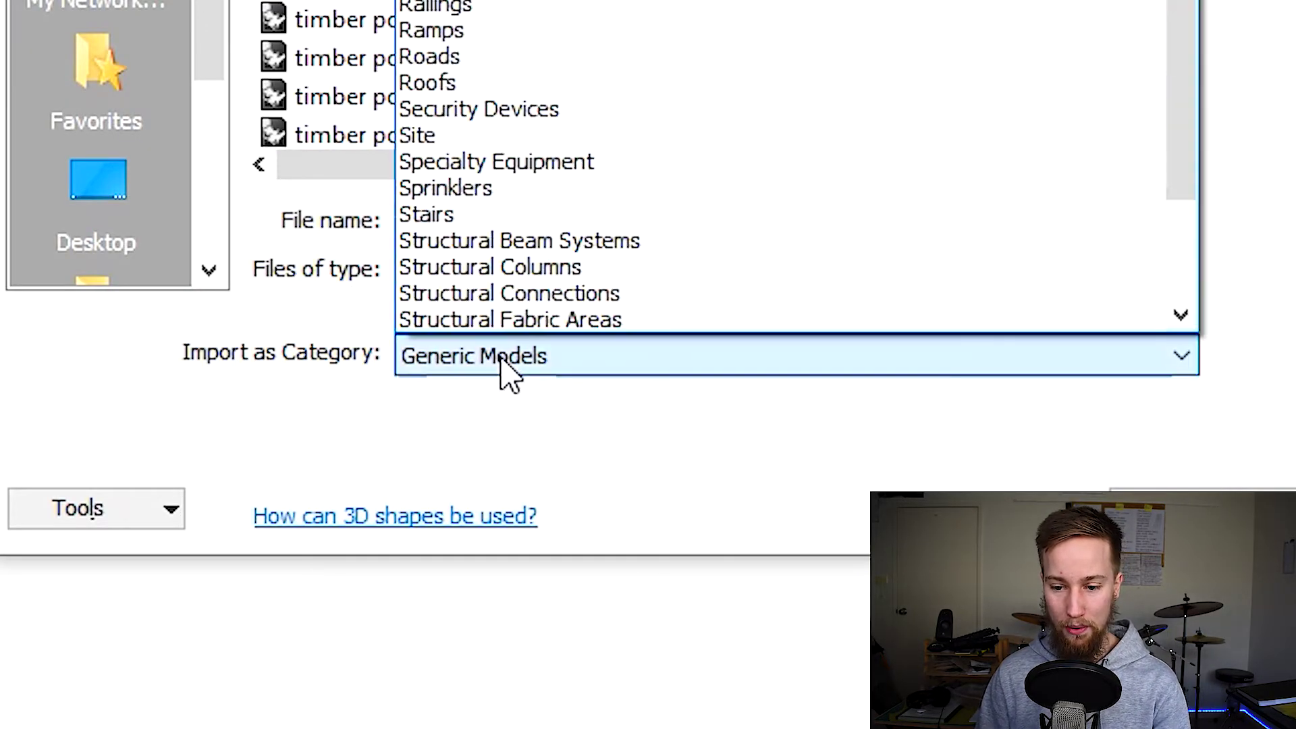
pyautogui.click(510, 370)
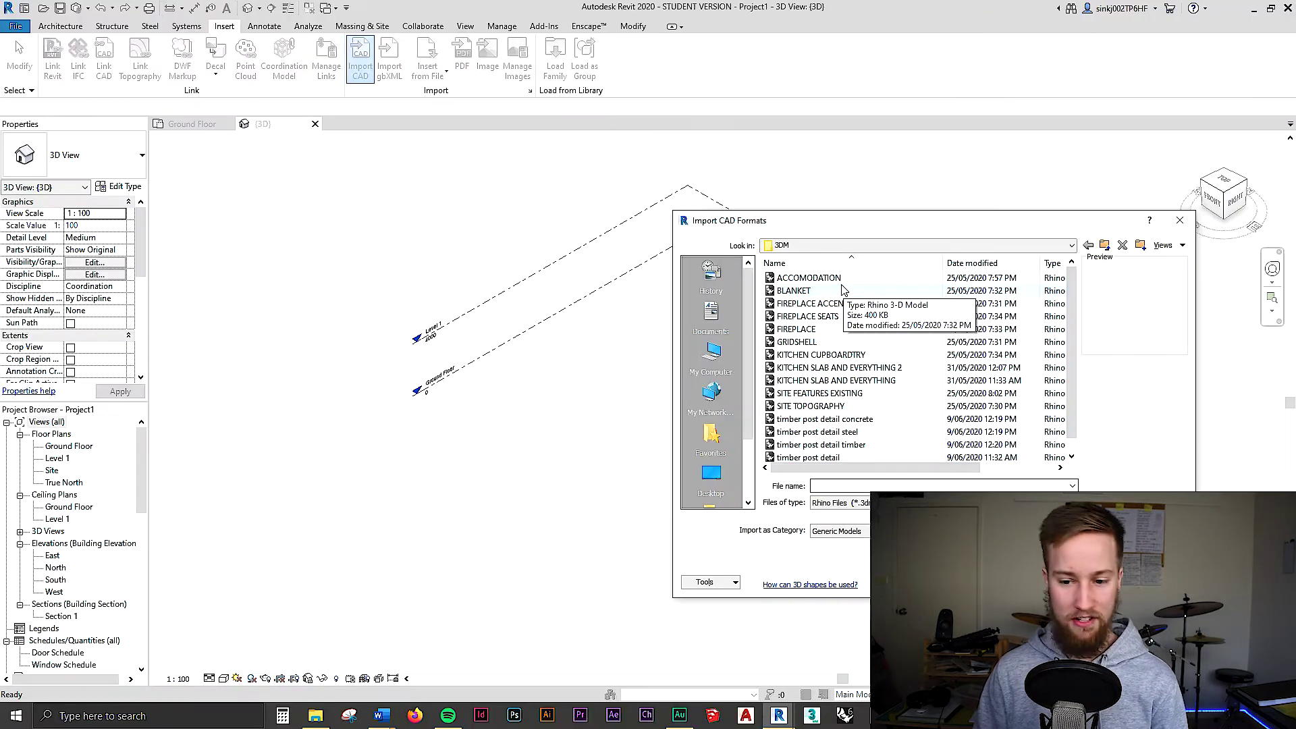
pyautogui.doubleClick(842, 287)
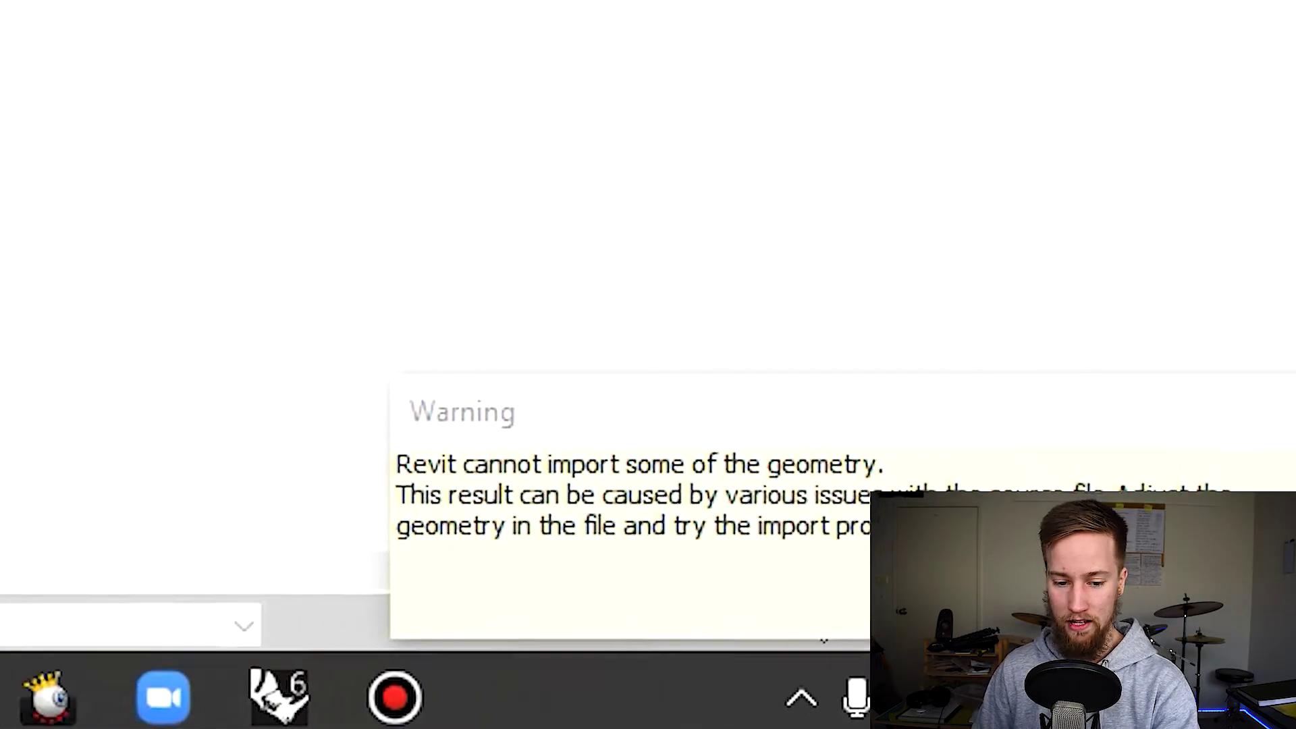
# - Zoom and pan over the six imported pods, then reopen Import CAD for another file
pyautogui.scroll(-3, 101, 293)
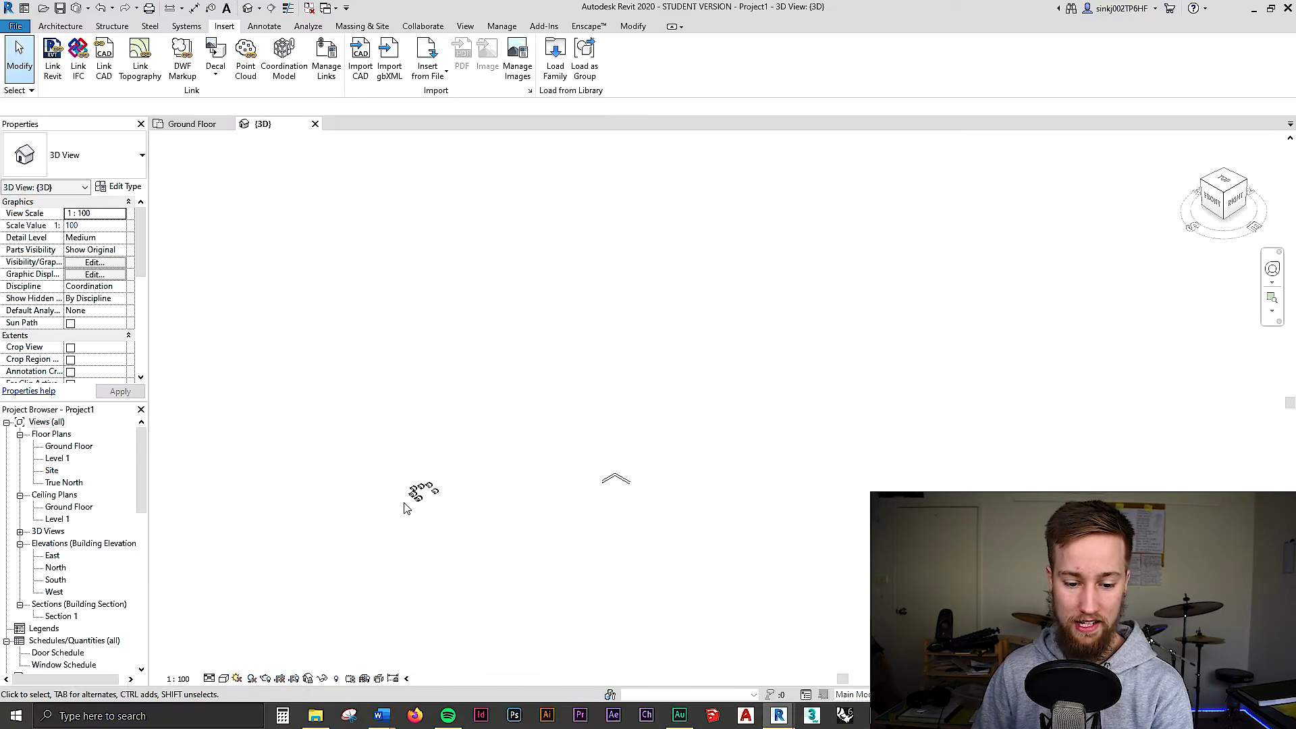
pyautogui.scroll(5, 407, 507)
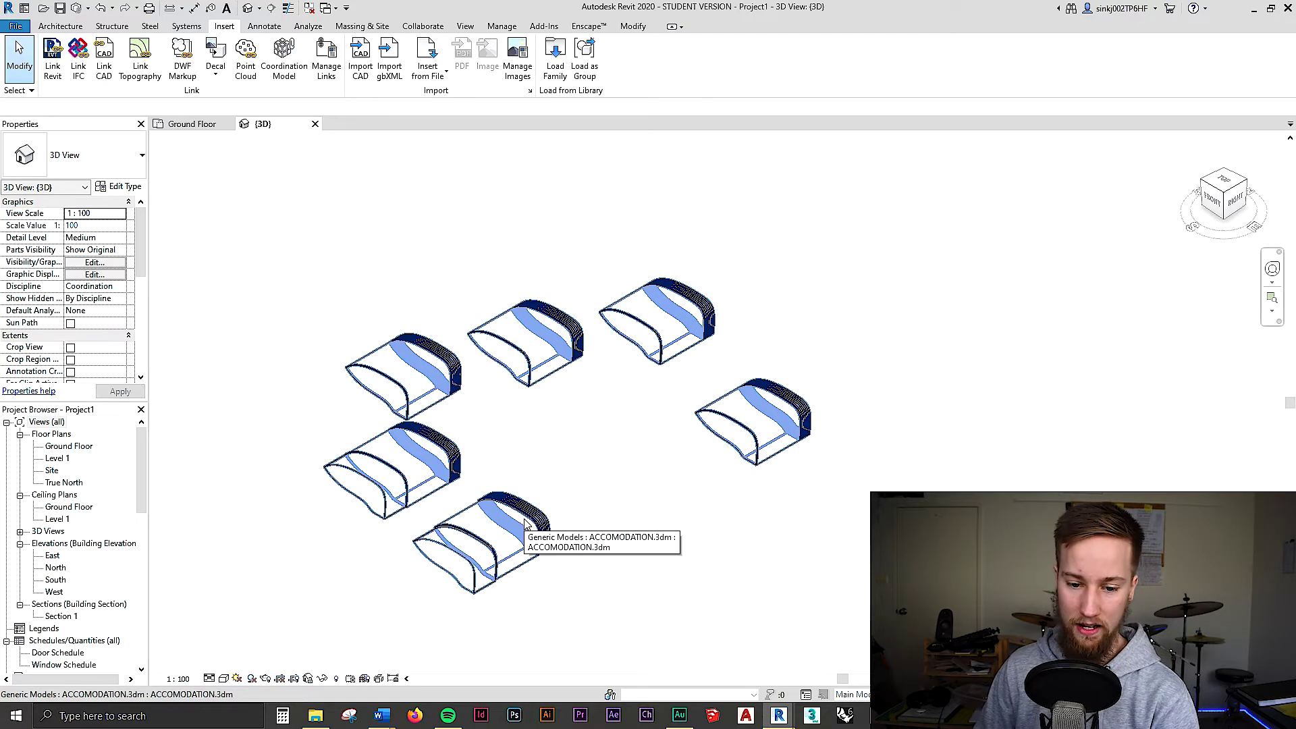
pyautogui.moveTo(544, 471); pyautogui.dragTo(601, 472, button='middle')
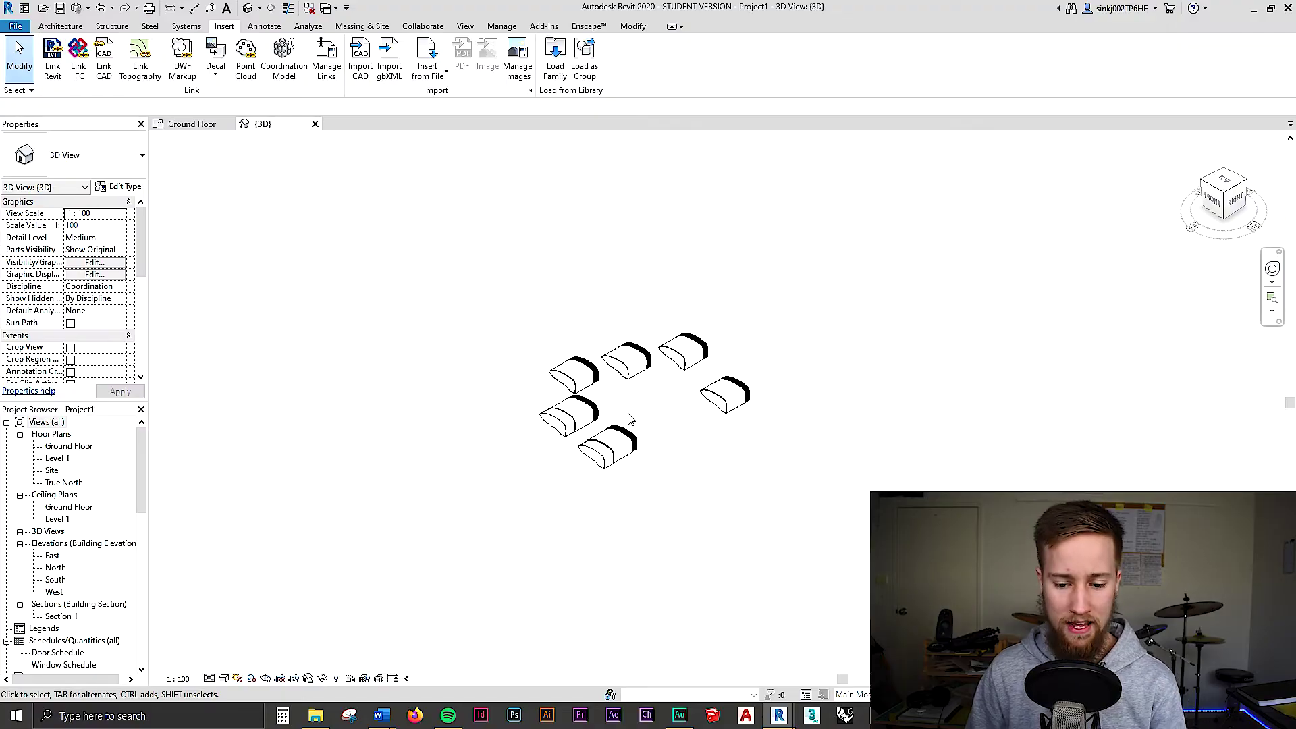
pyautogui.scroll(-5, 629, 419)
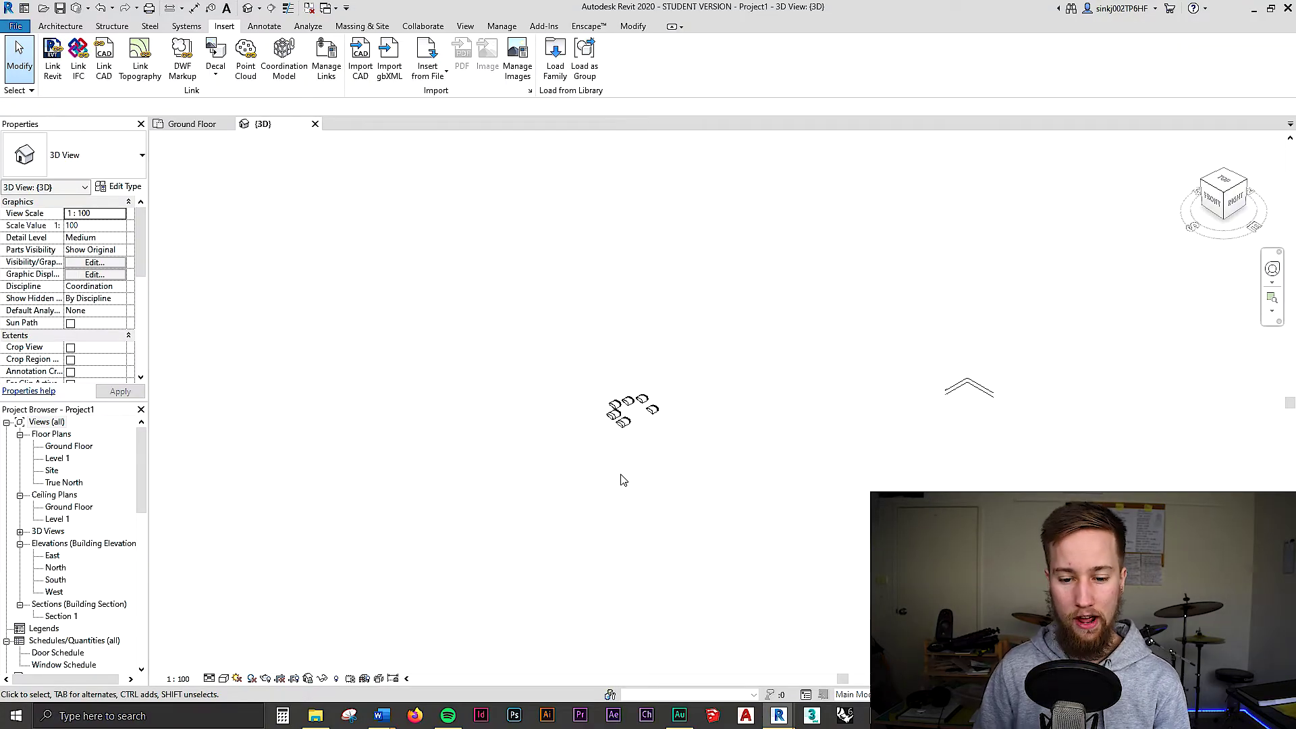
pyautogui.scroll(10, 611, 413)
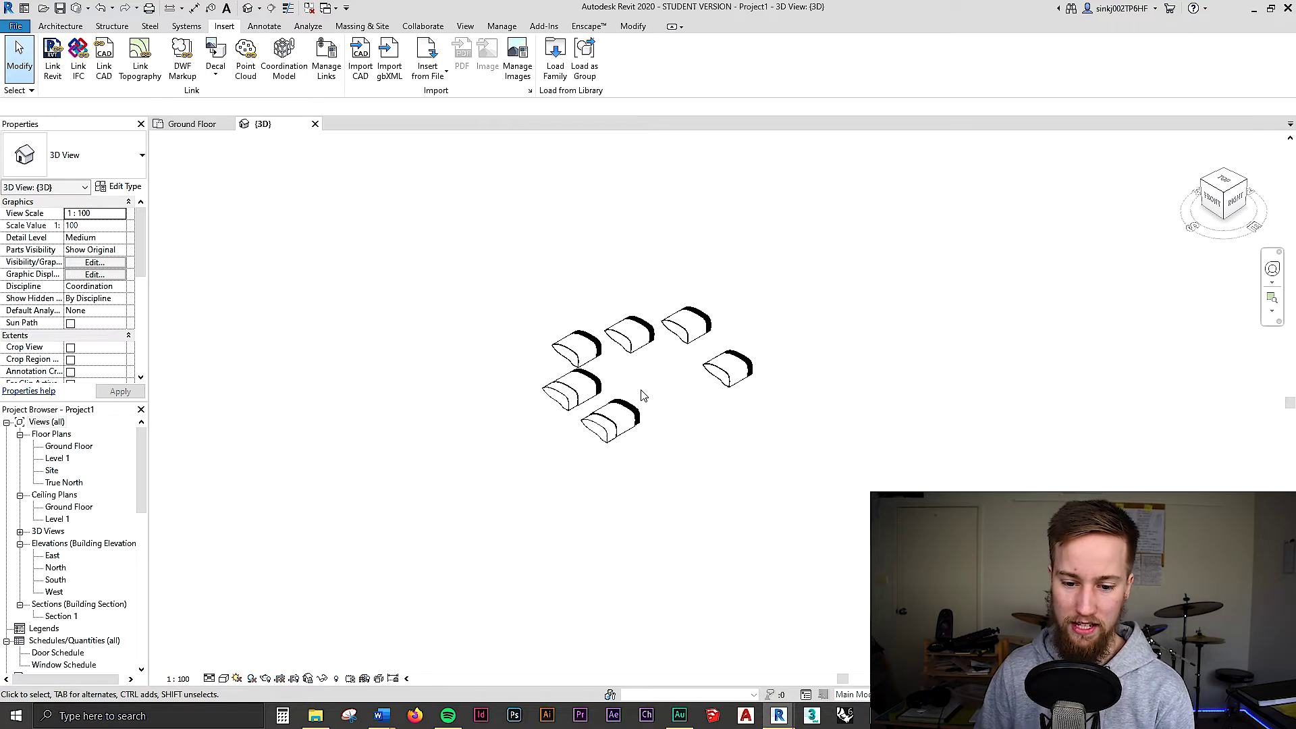
pyautogui.scroll(-5, 614, 401)
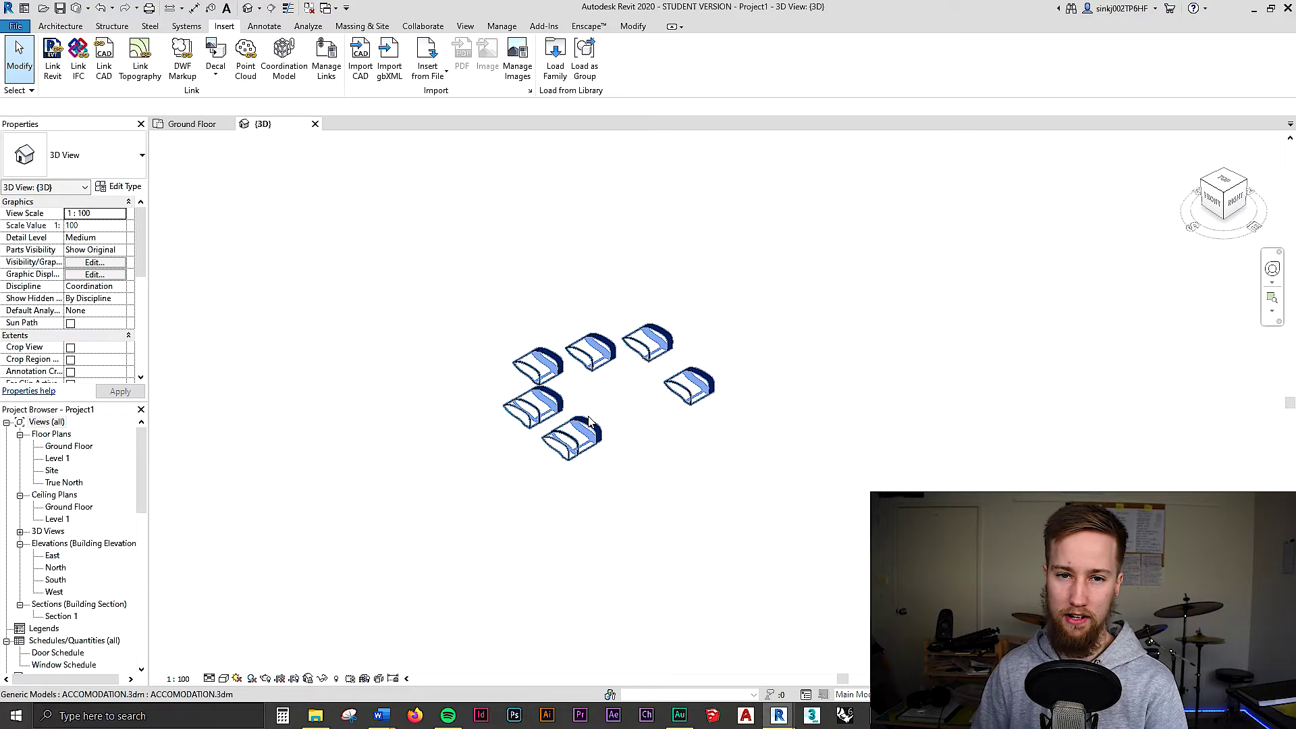
pyautogui.scroll(-3, 594, 437)
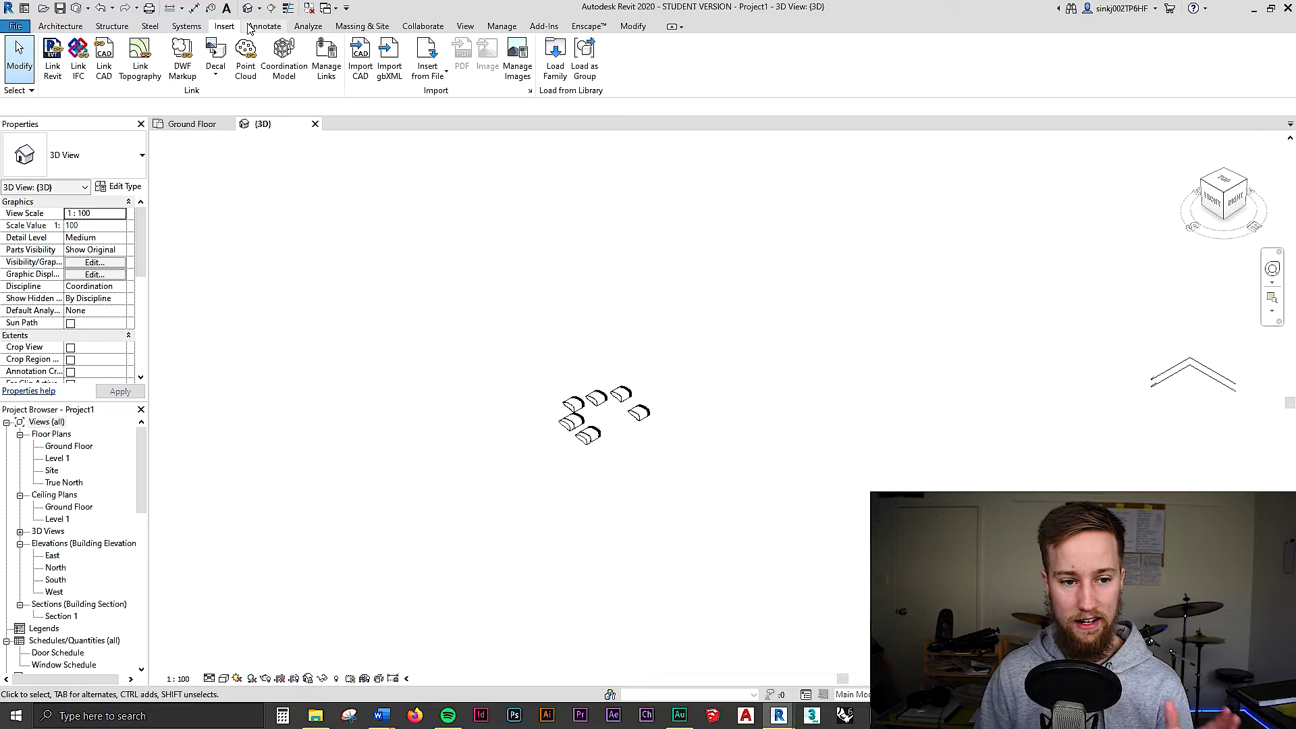
pyautogui.click(359, 55)
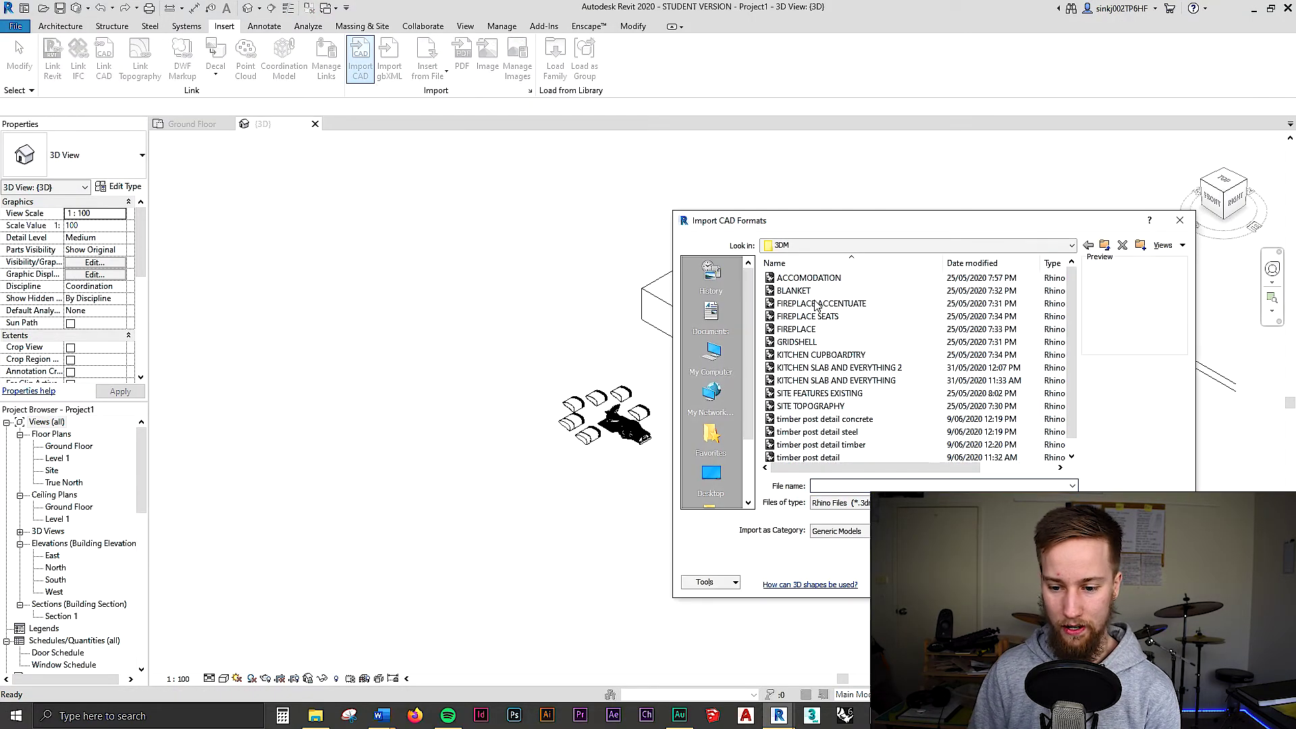
# - Import the next Rhino file from the 3DM folder, adding the terrain around the pods
pyautogui.doubleClick(844, 405)
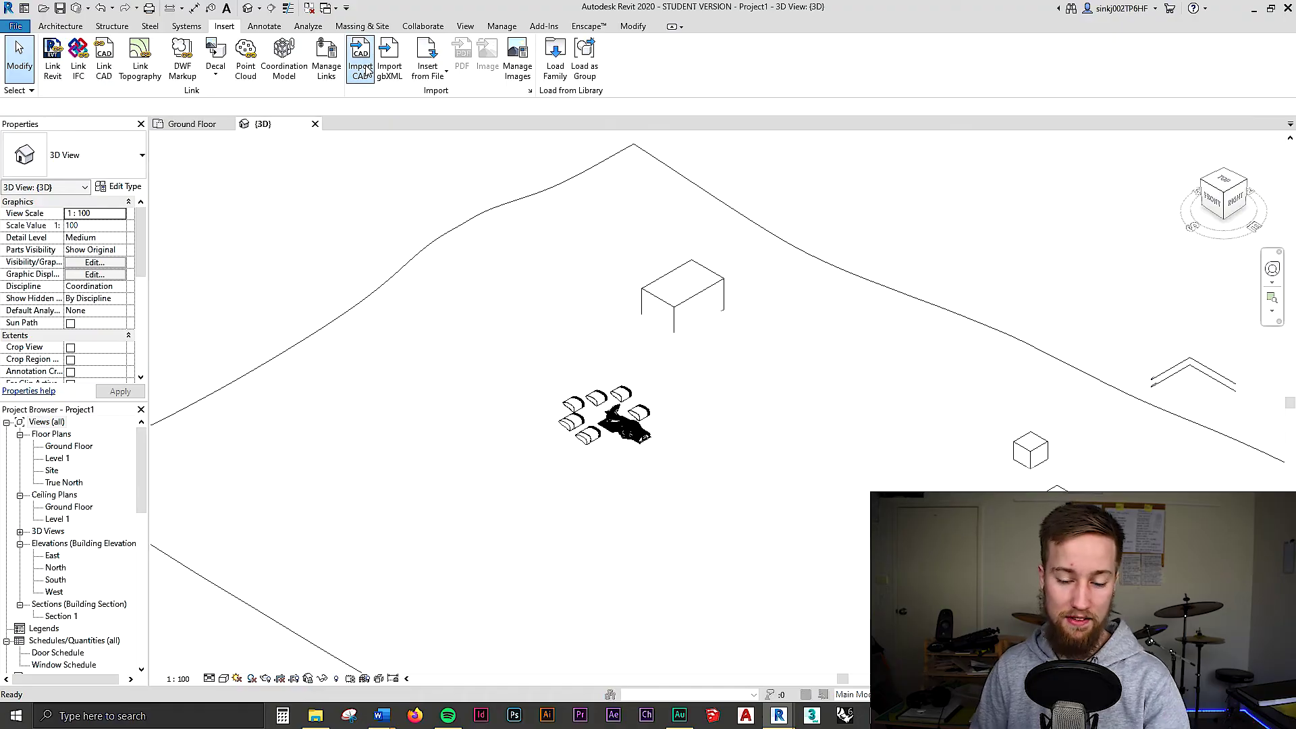
pyautogui.click(367, 72)
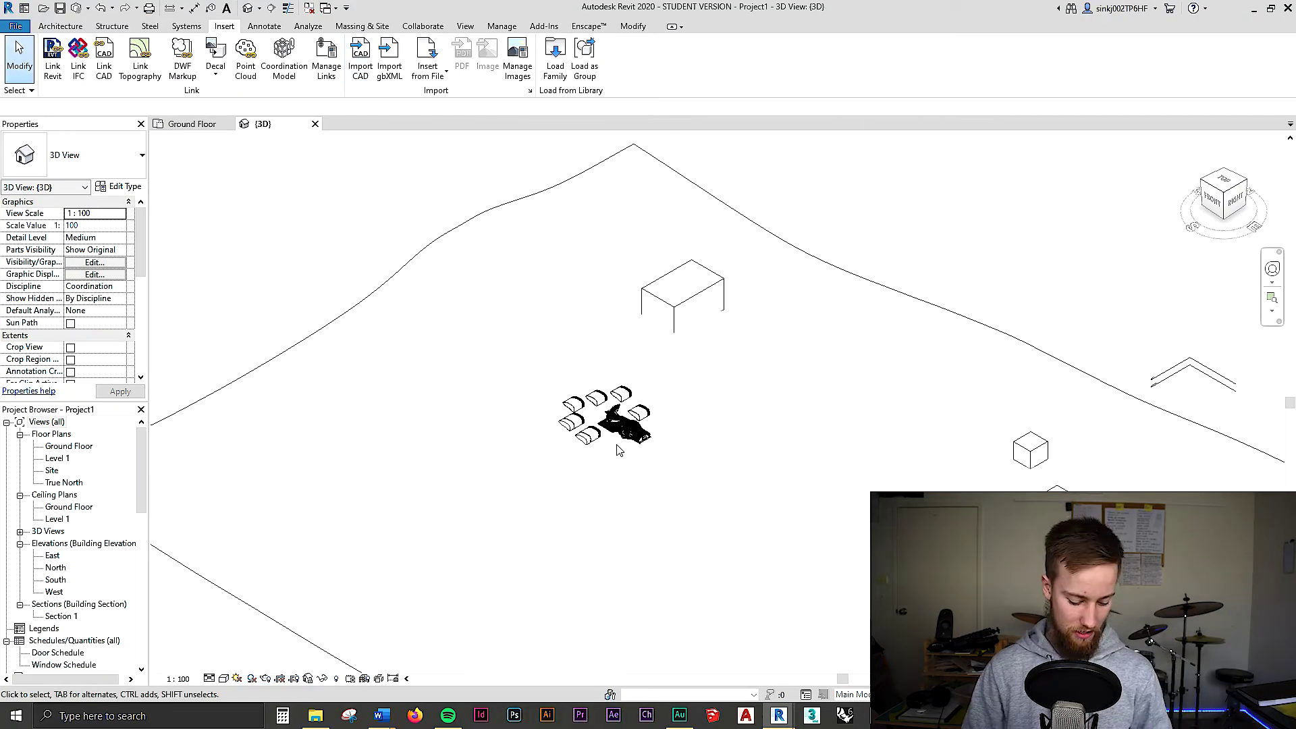
pyautogui.keyDown('shift'); pyautogui.moveTo(631, 415); pyautogui.dragTo(824, 284, button='middle'); pyautogui.keyUp('shift')
pyautogui.scroll(8, 632, 440)
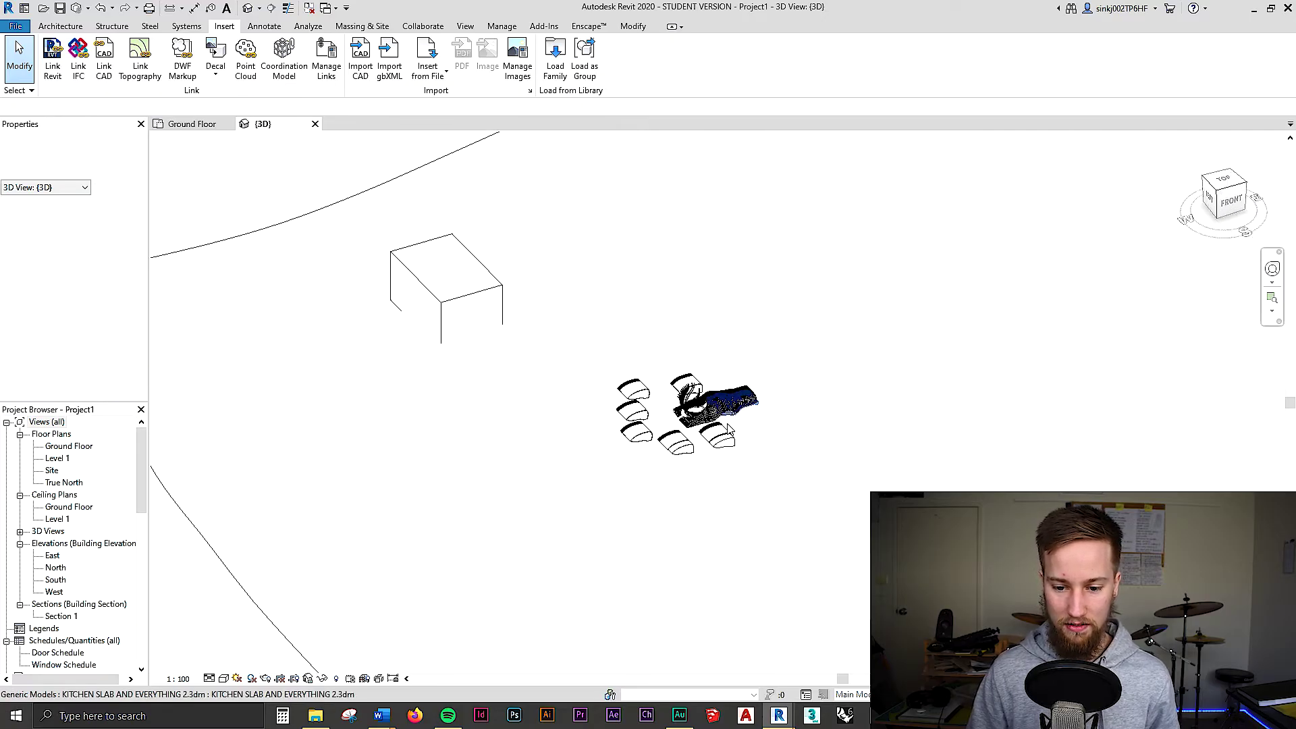
pyautogui.scroll(-3, 695, 414)
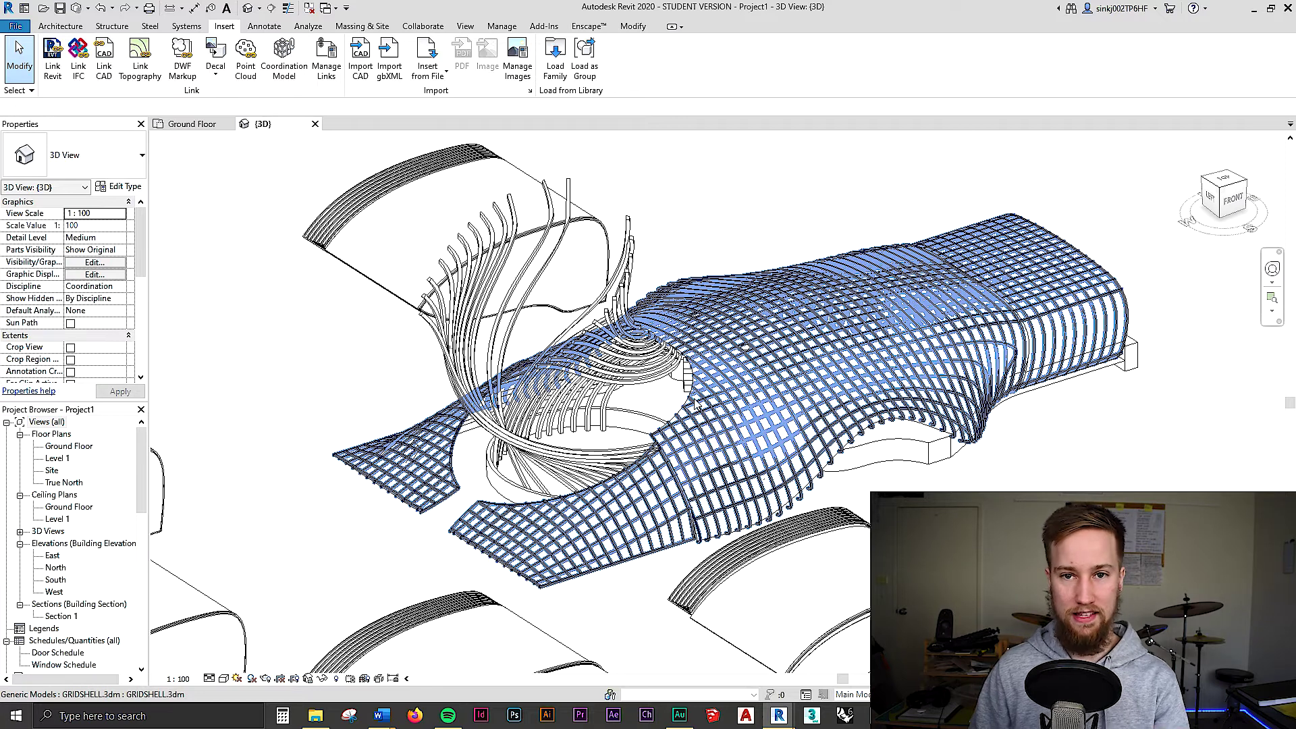
pyautogui.scroll(-5, 647, 418)
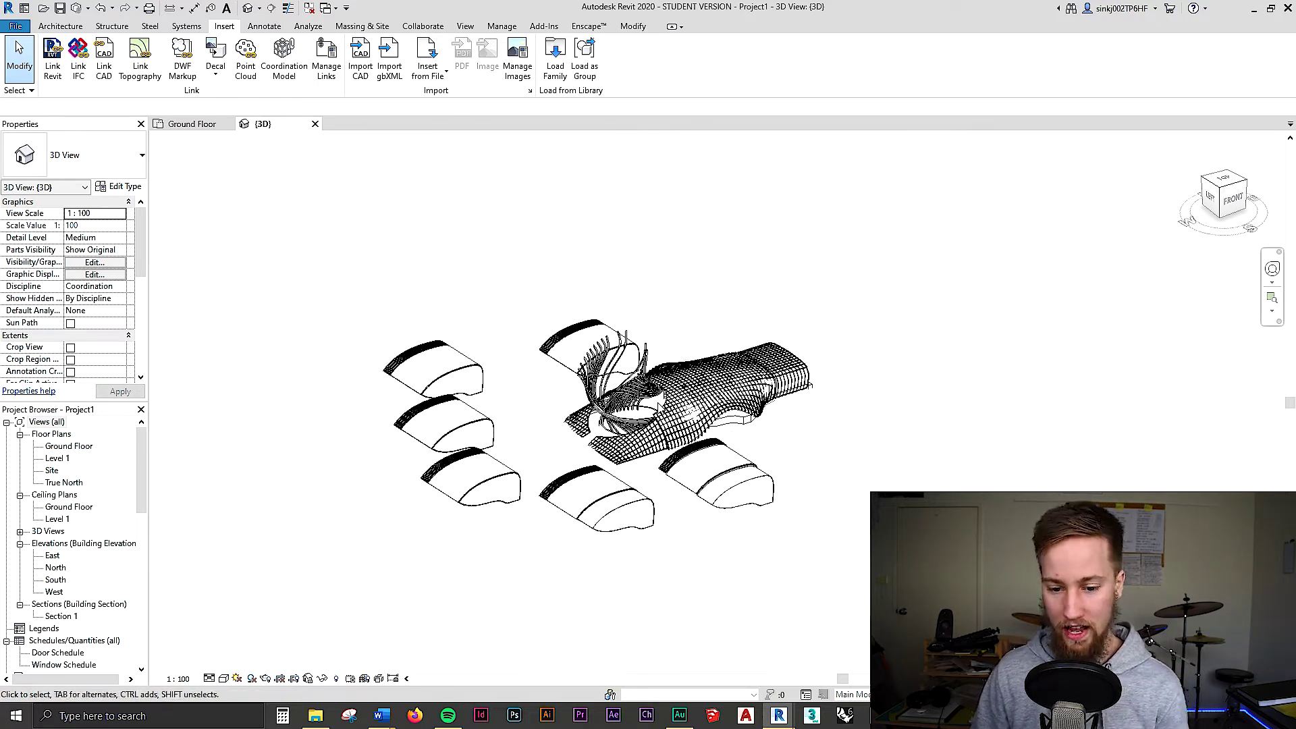